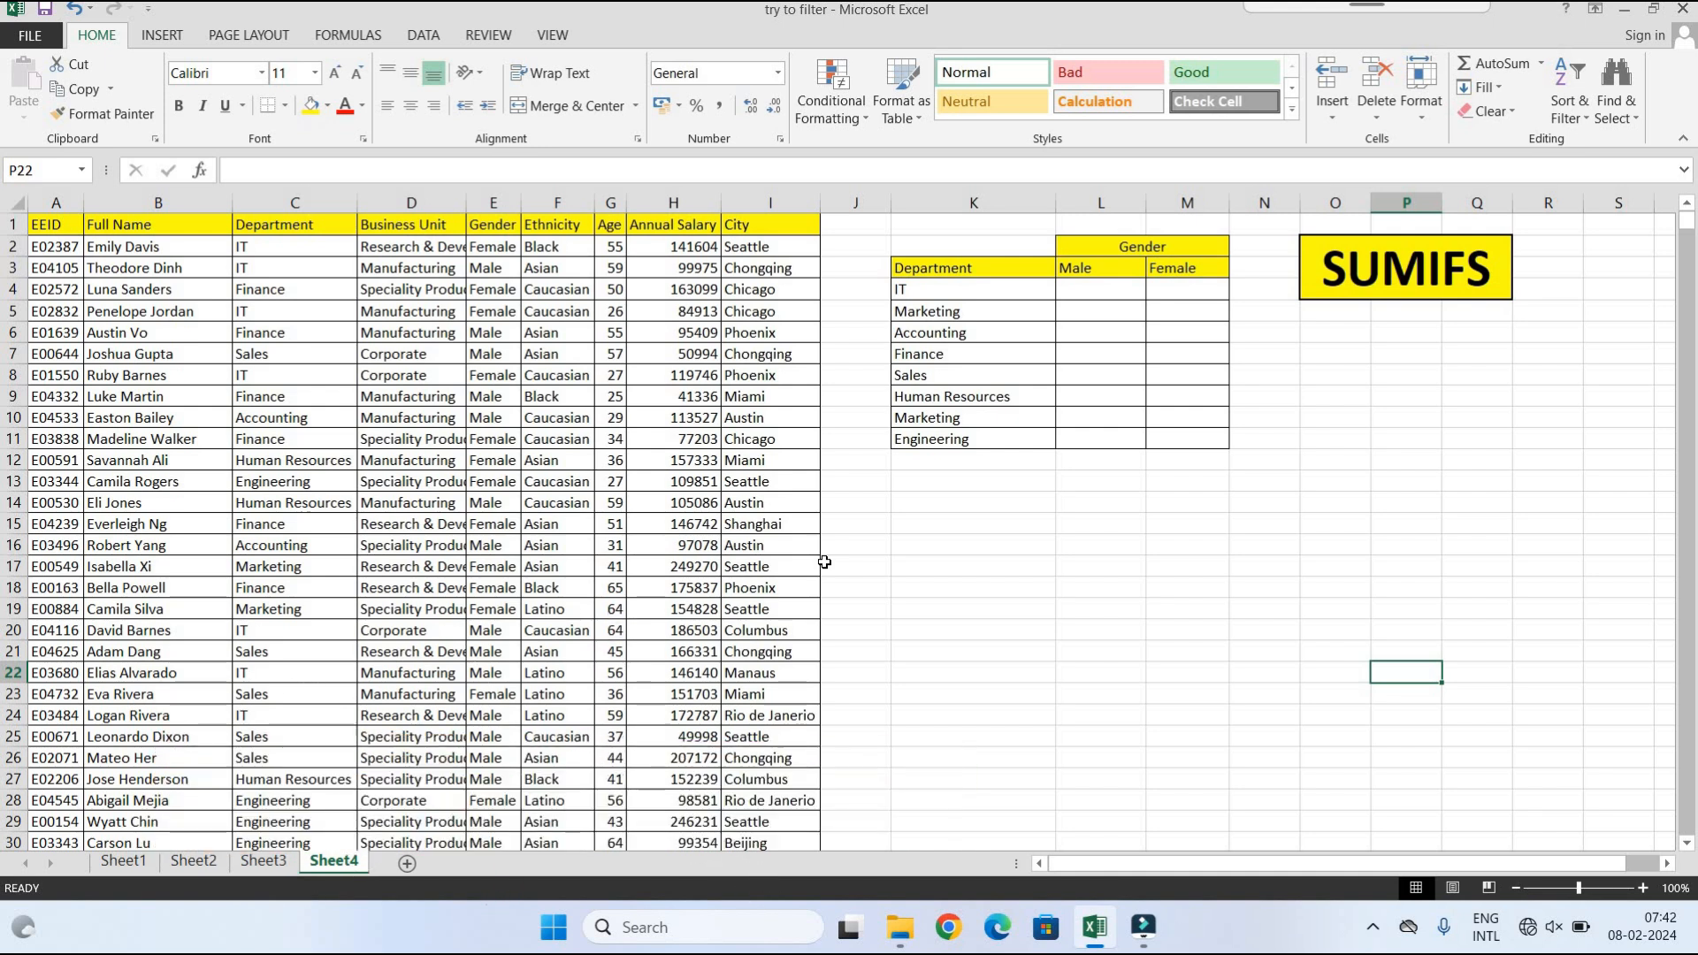
left_click(268, 862)
left_click(1130, 564)
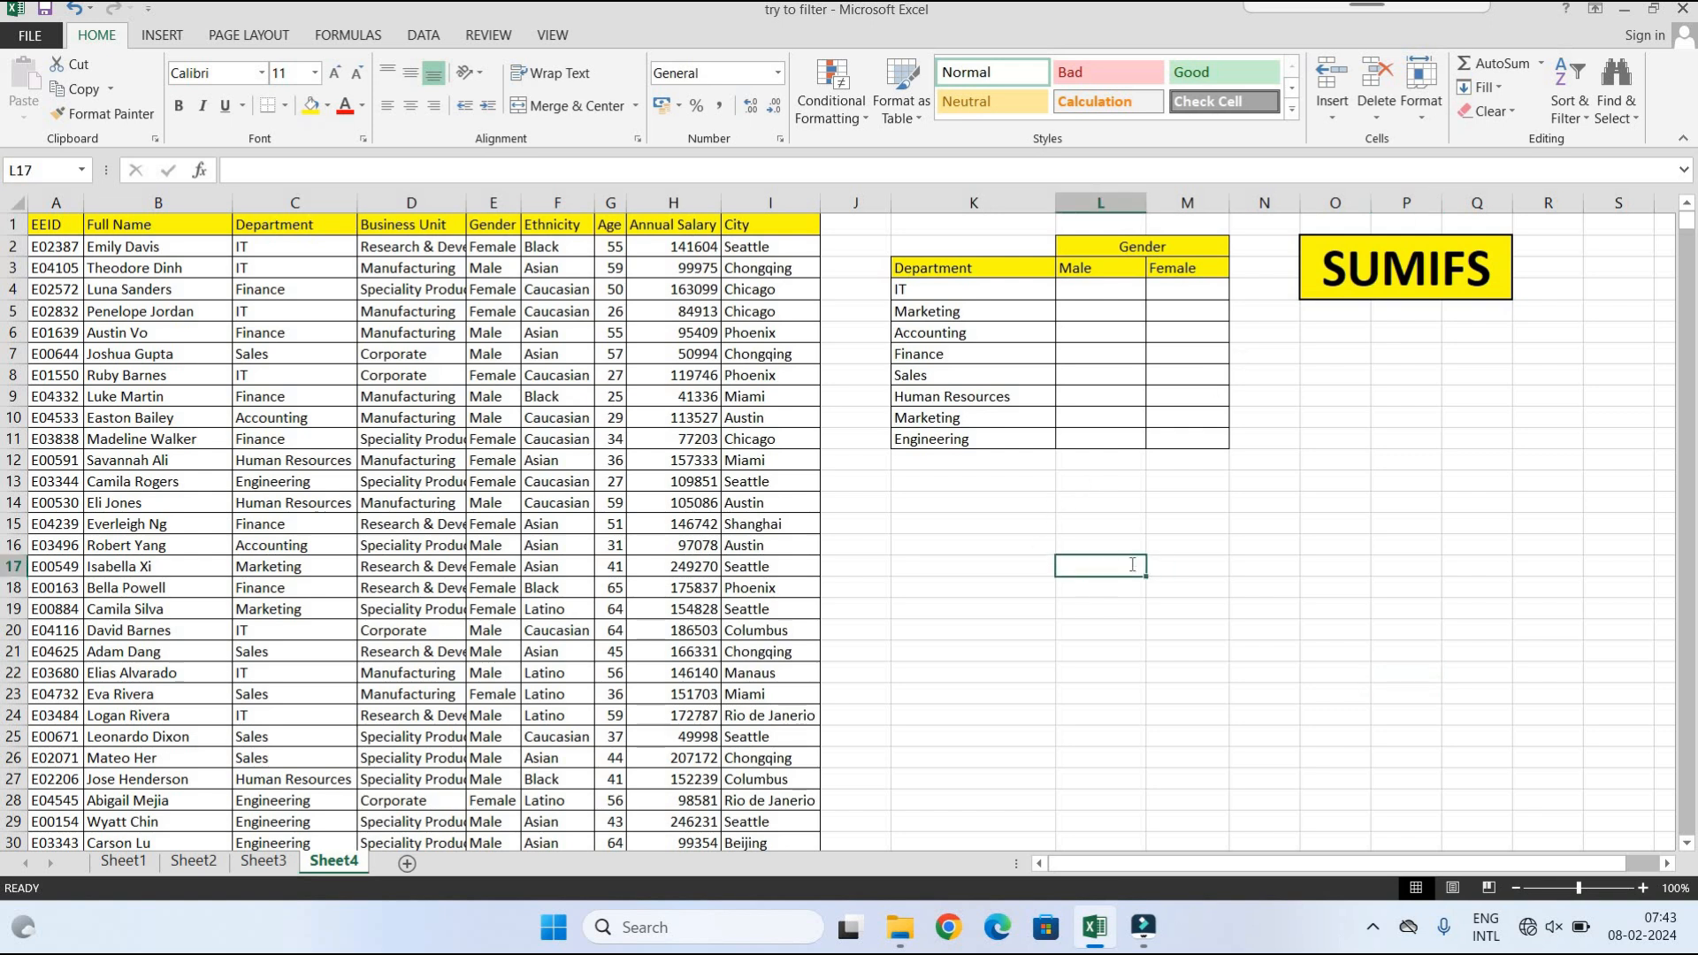
type("=S")
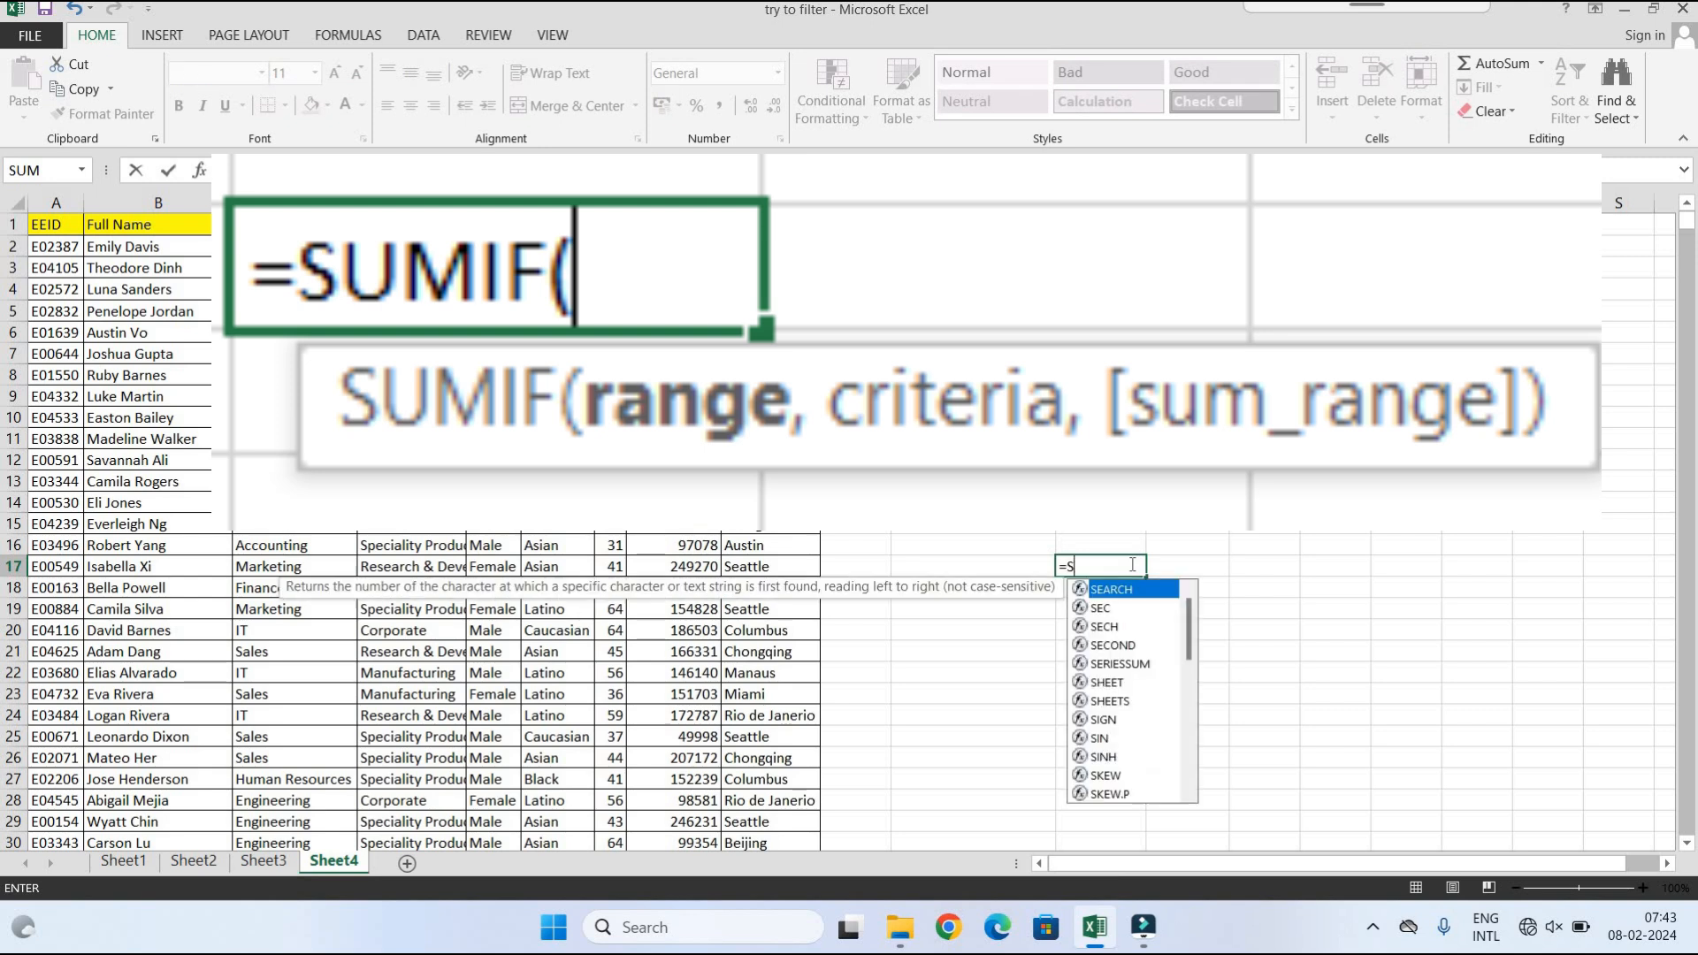
type("UMI")
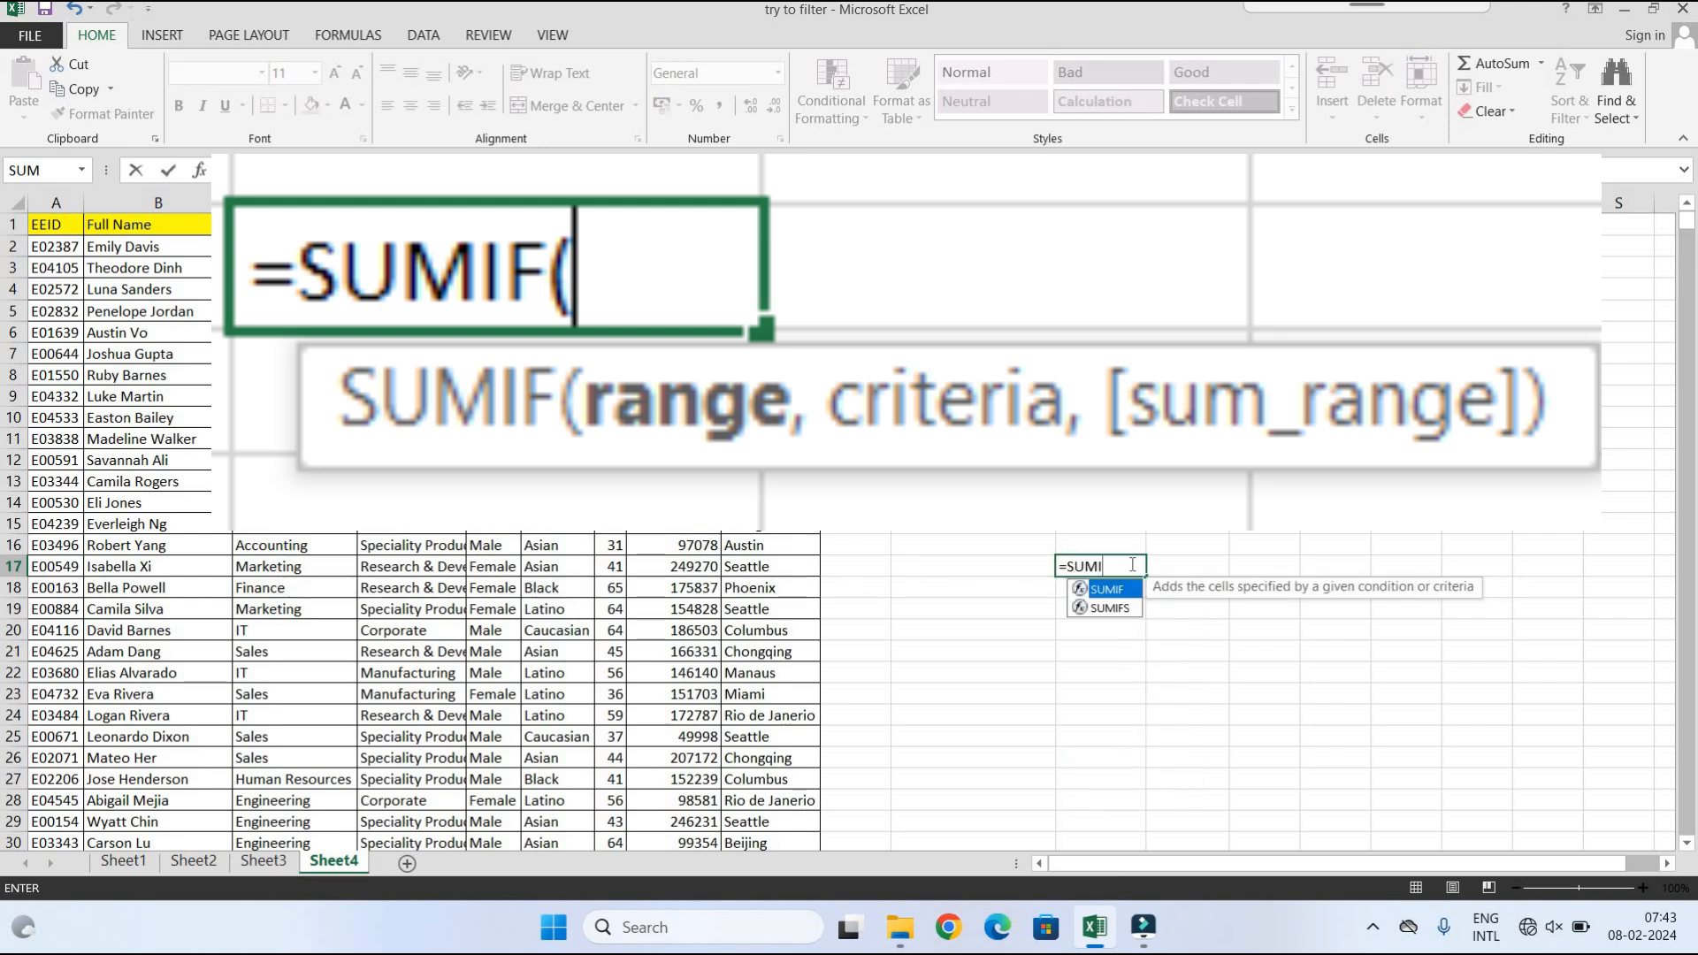
type("F(")
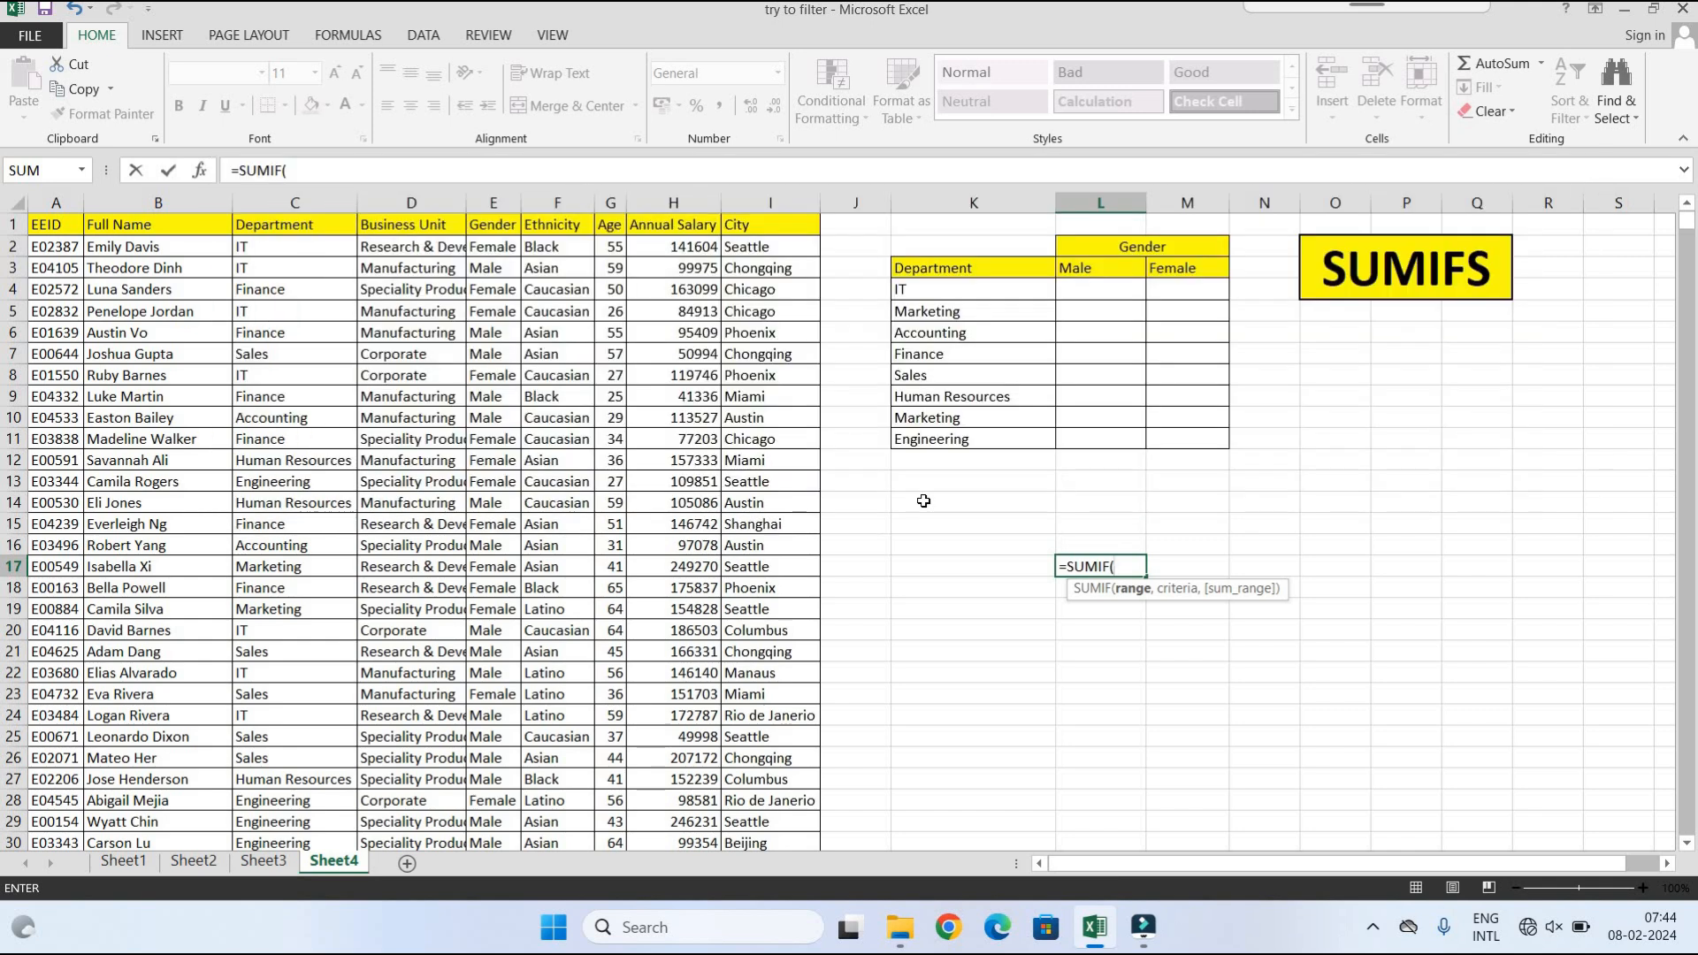
key("Escape")
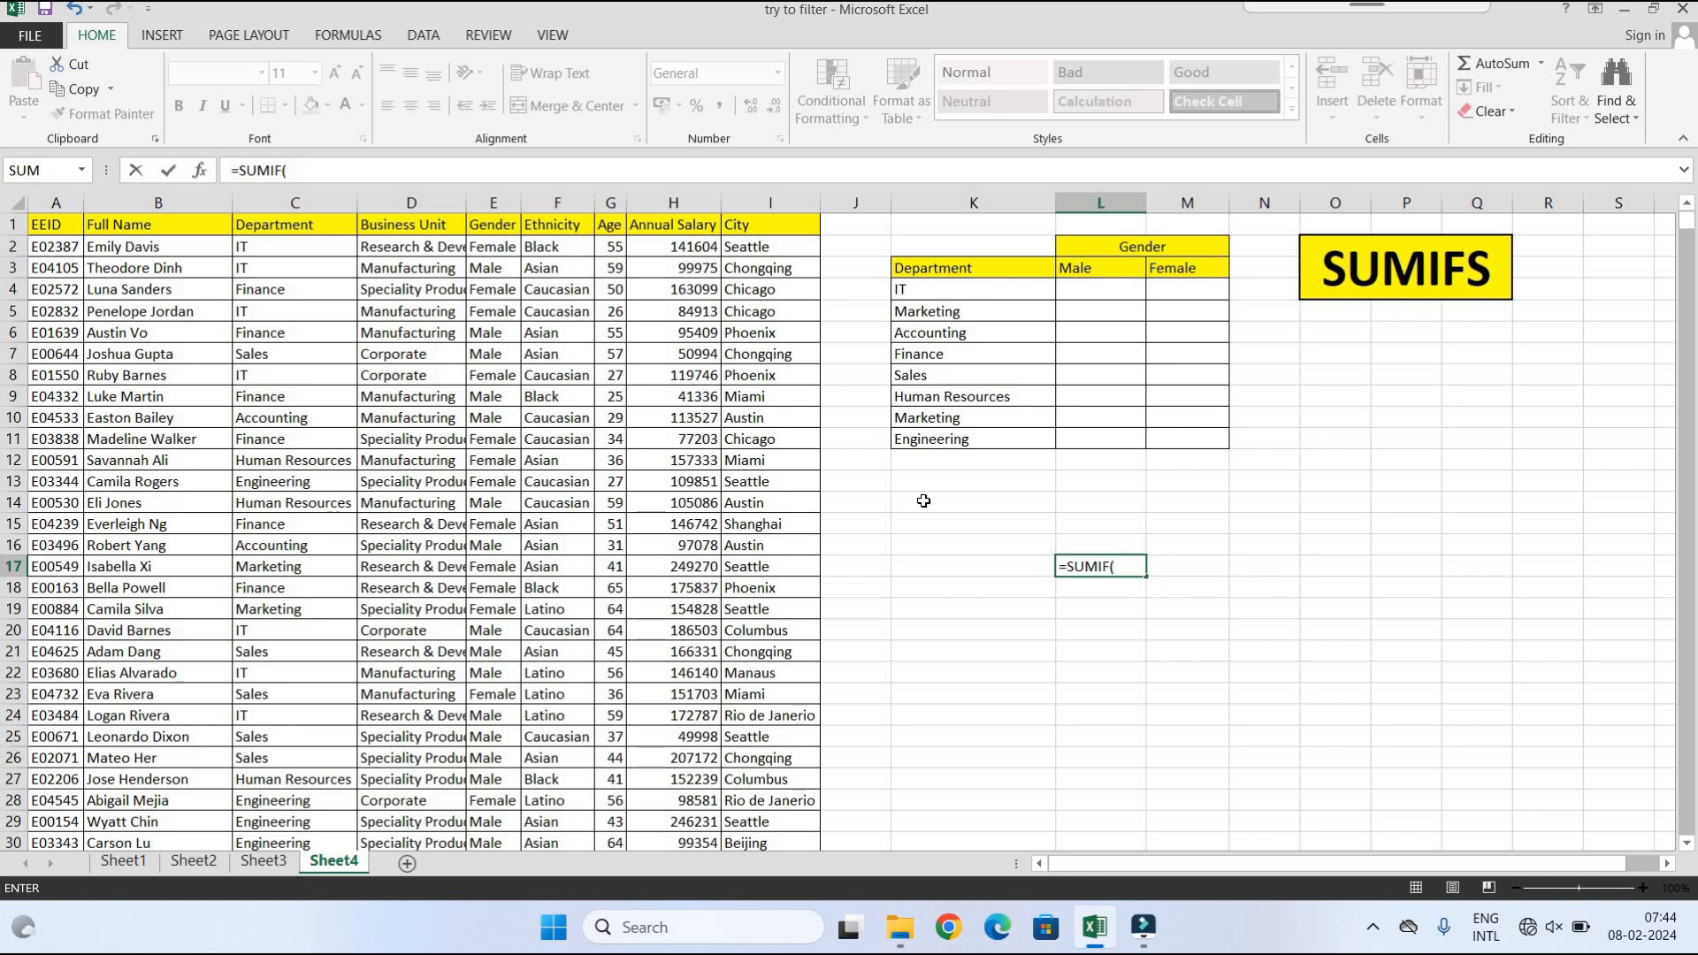
key("BackSpace")
key("BackSpace")
key("BackSpace")
key("BackSpace")
key("BackSpace")
key("BackSpace")
key("Escape")
Step: Start a SUMIFS formula in L4 with the Annual Salary column as the absolute sum range $H:$H
left_click(1101, 286)
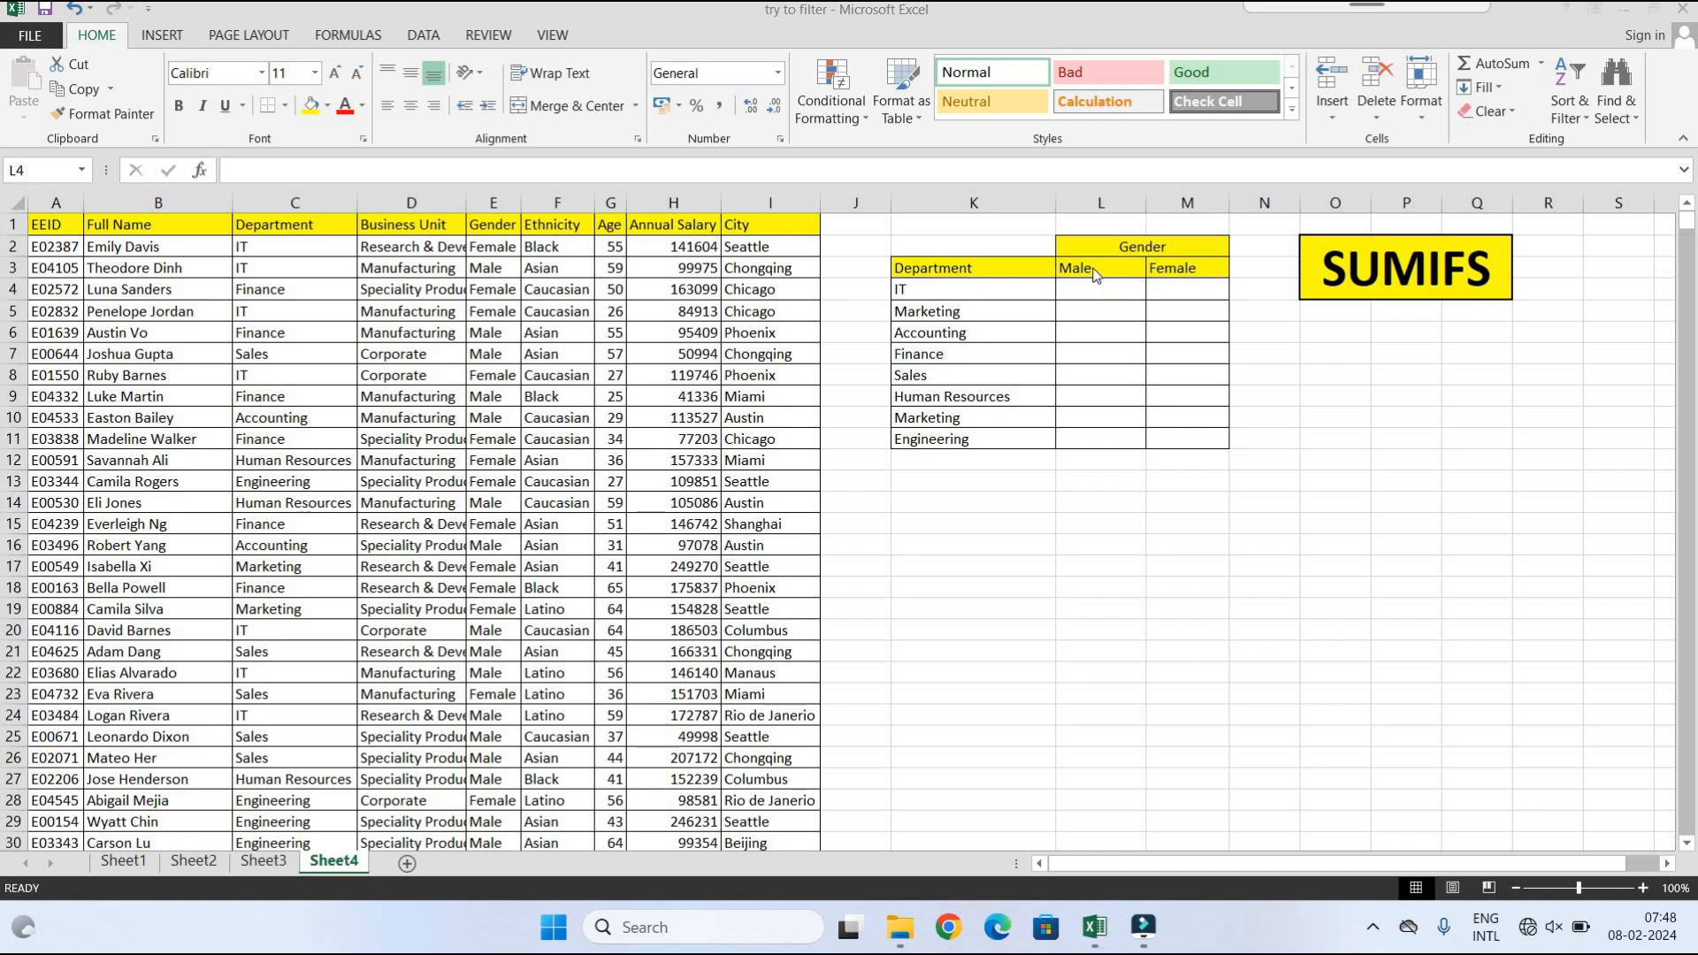
left_click(1109, 288)
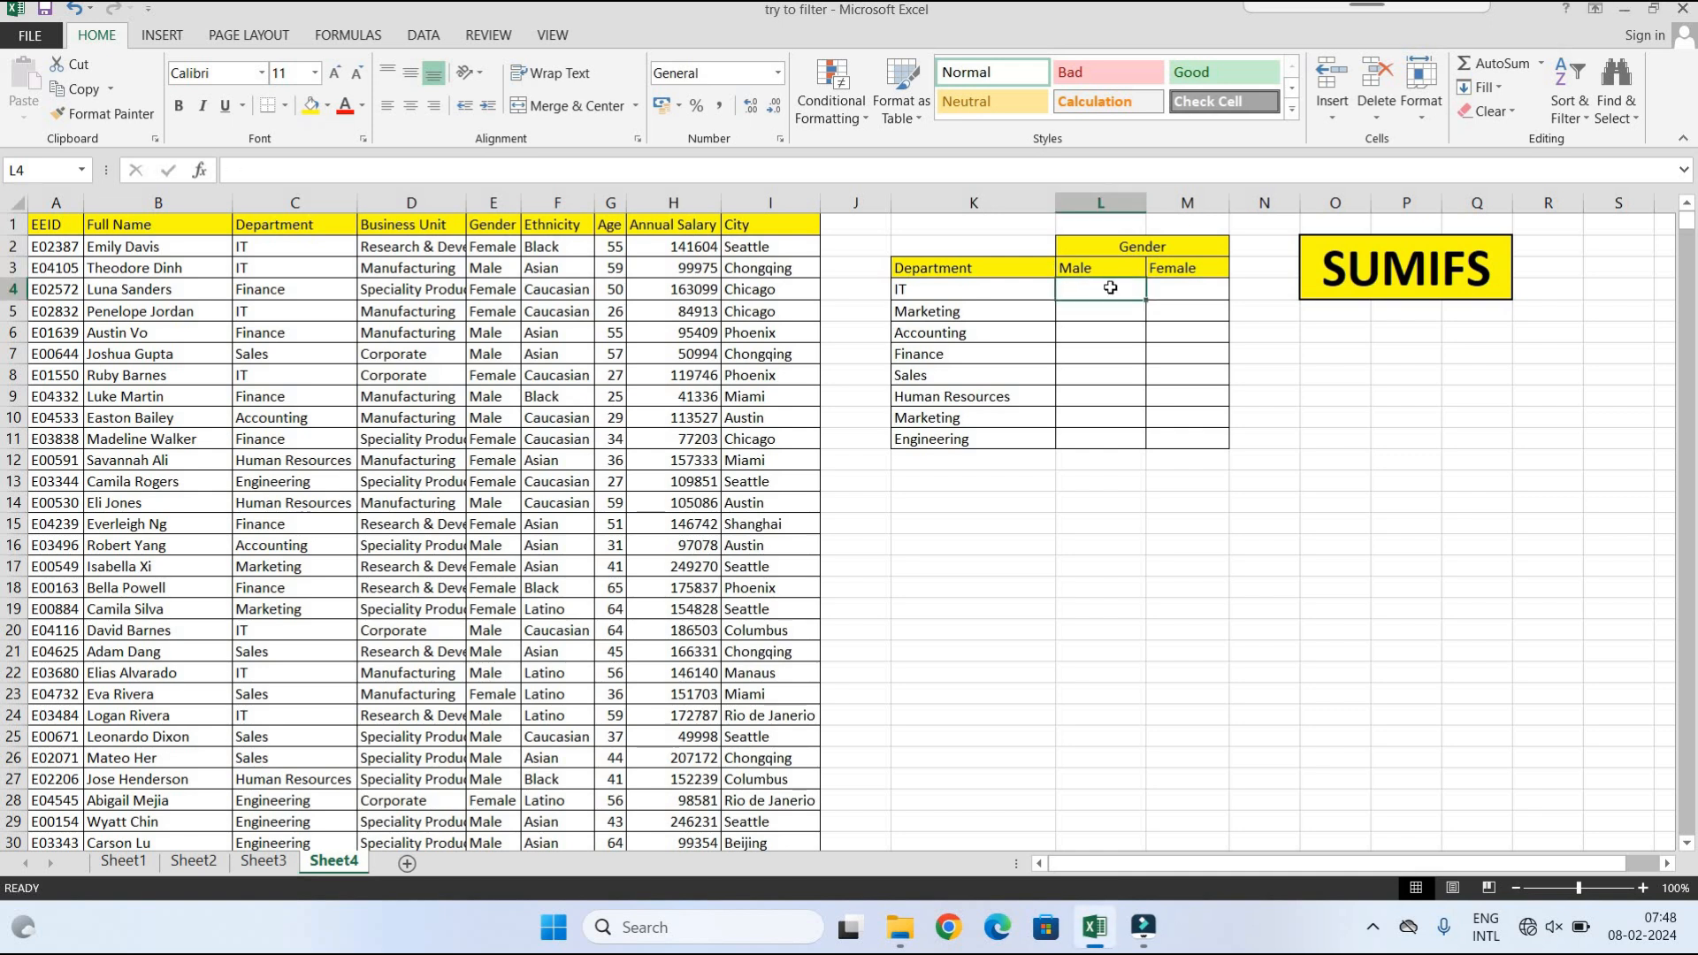
type("=")
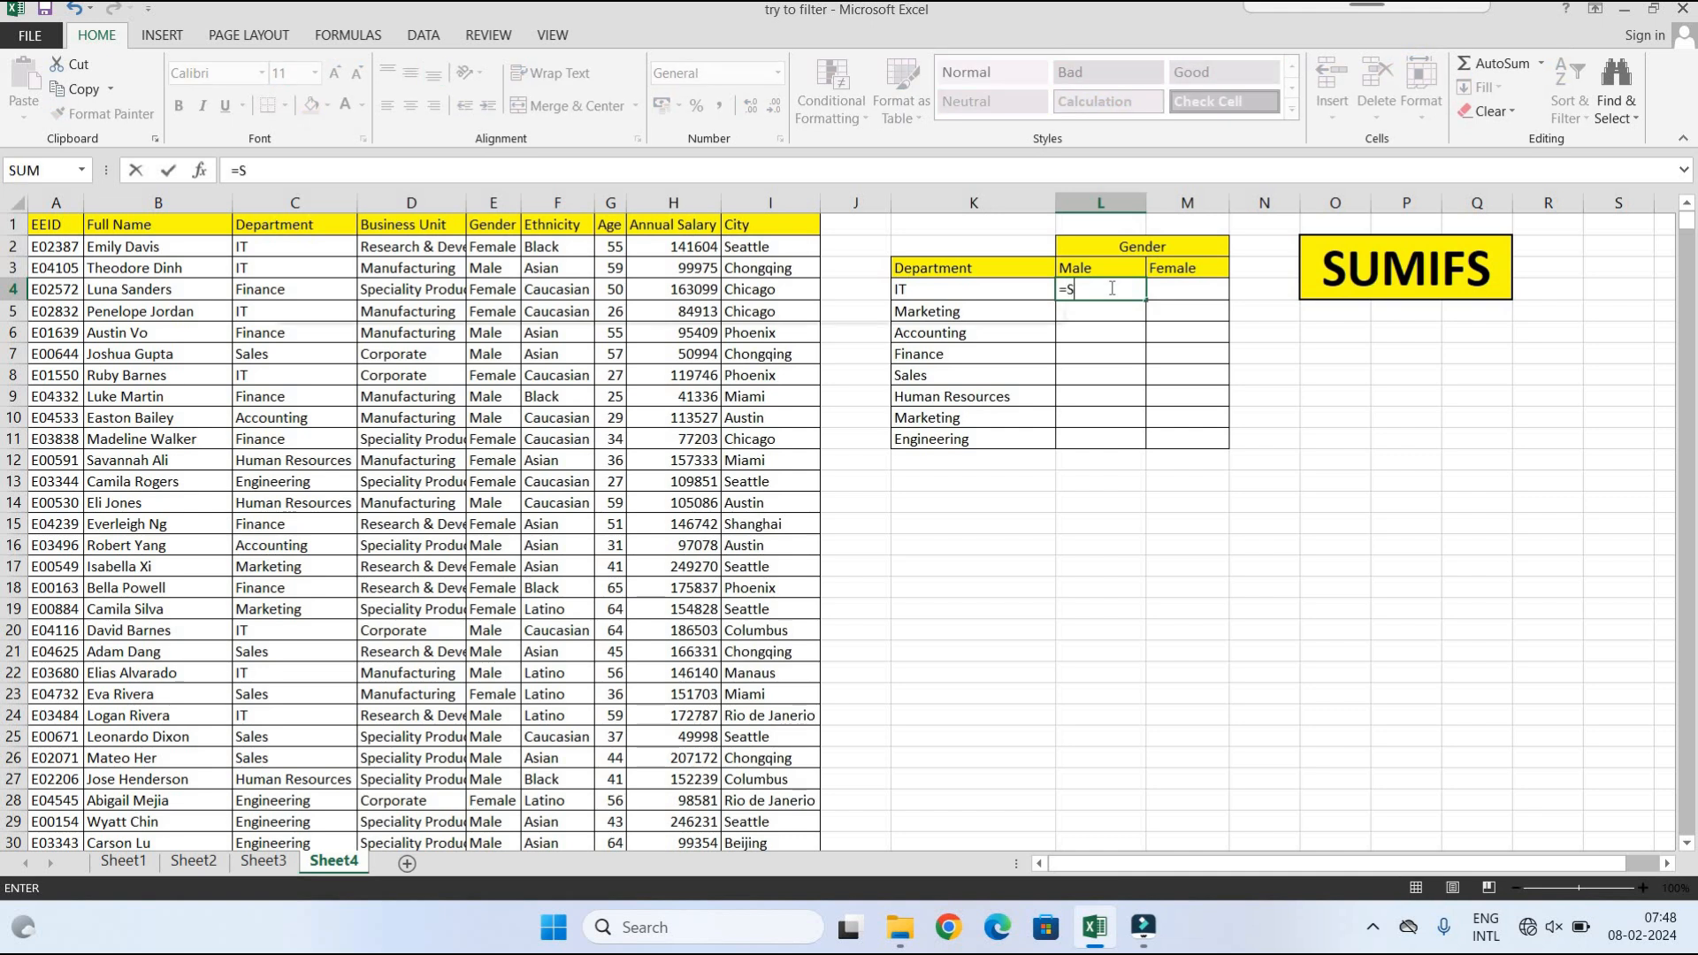
type("SUMI")
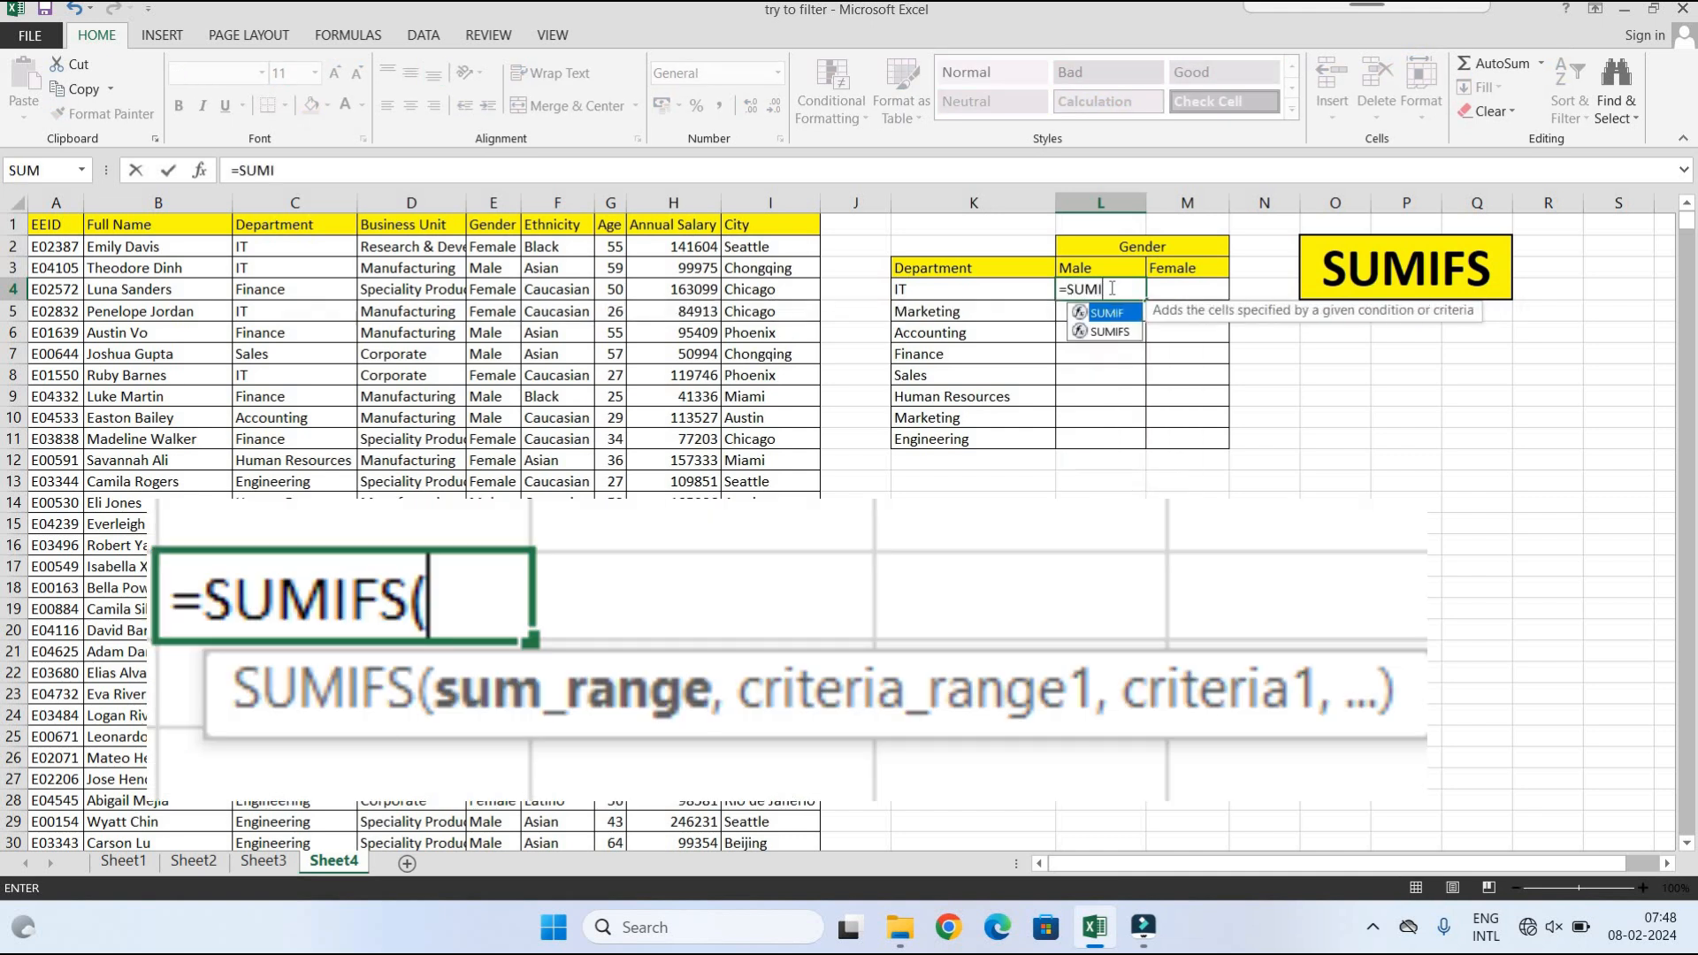
type("FS")
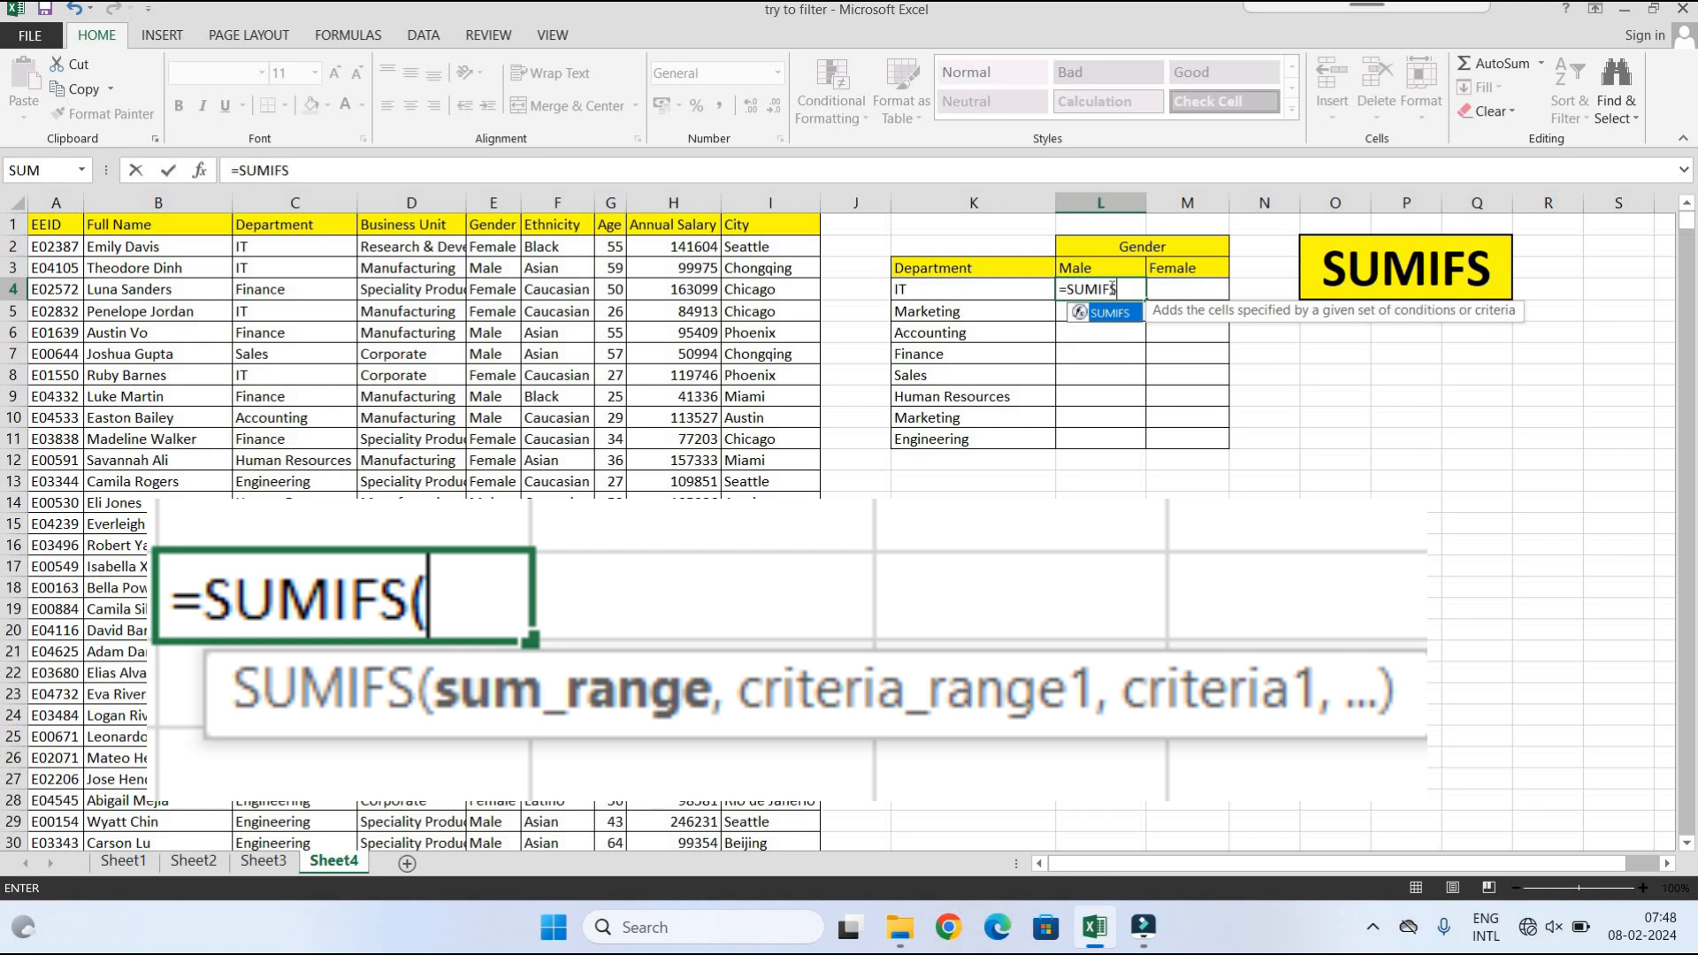
type("(")
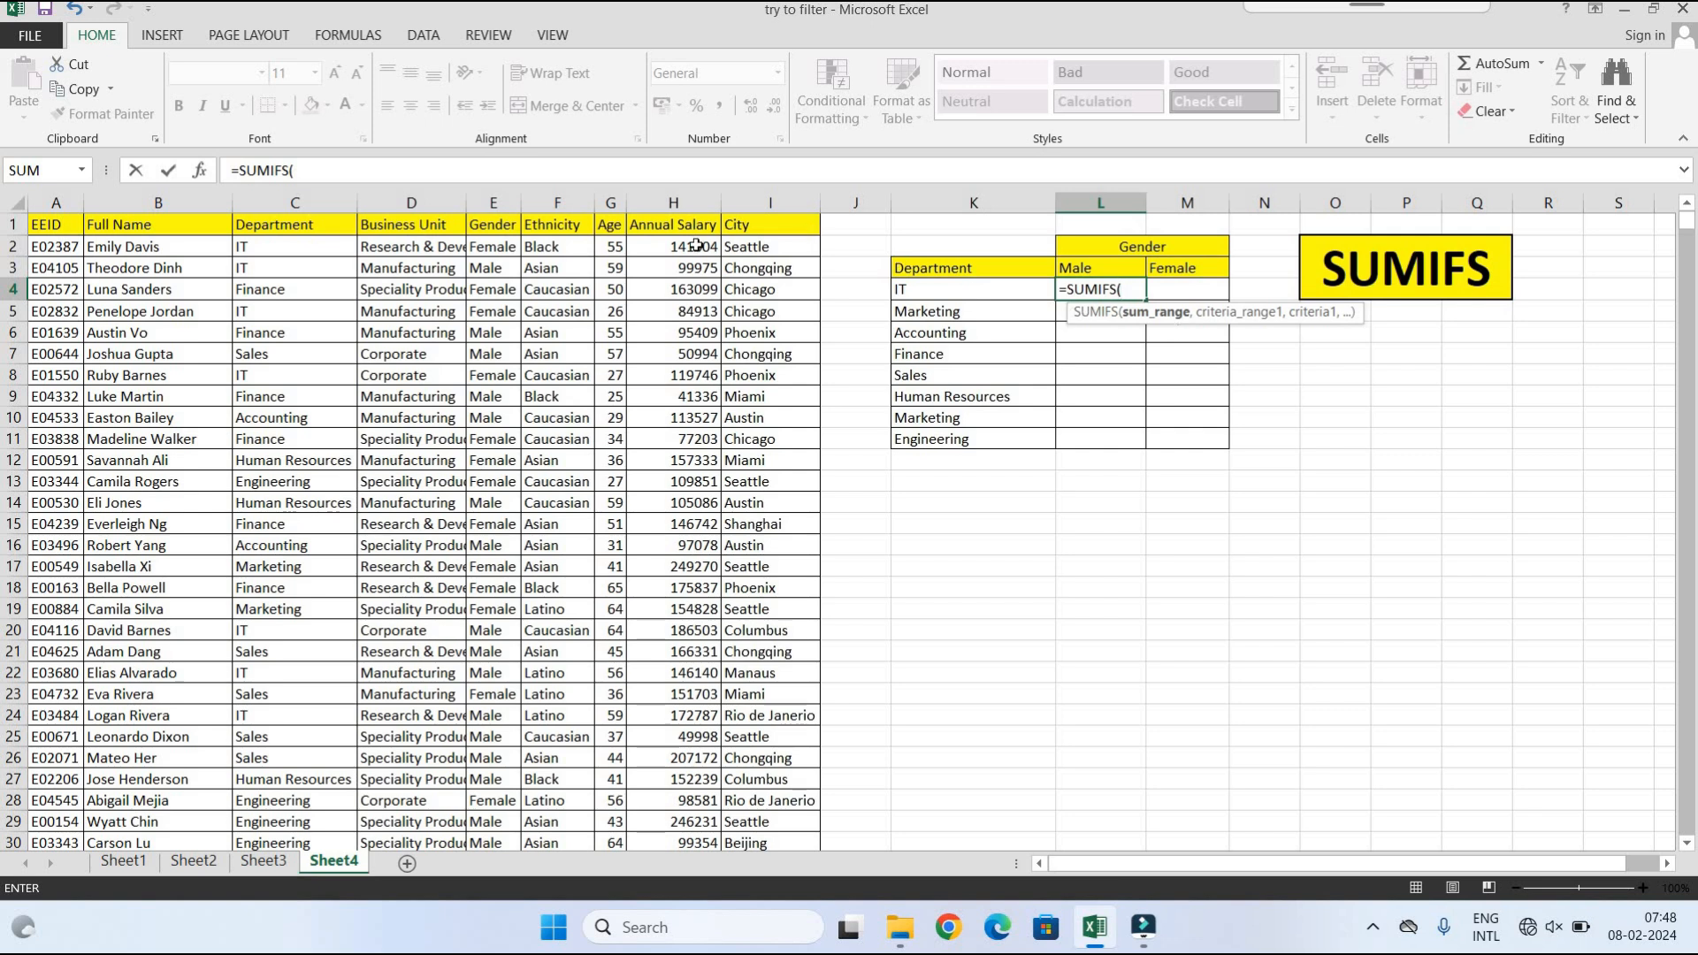
left_click(692, 202)
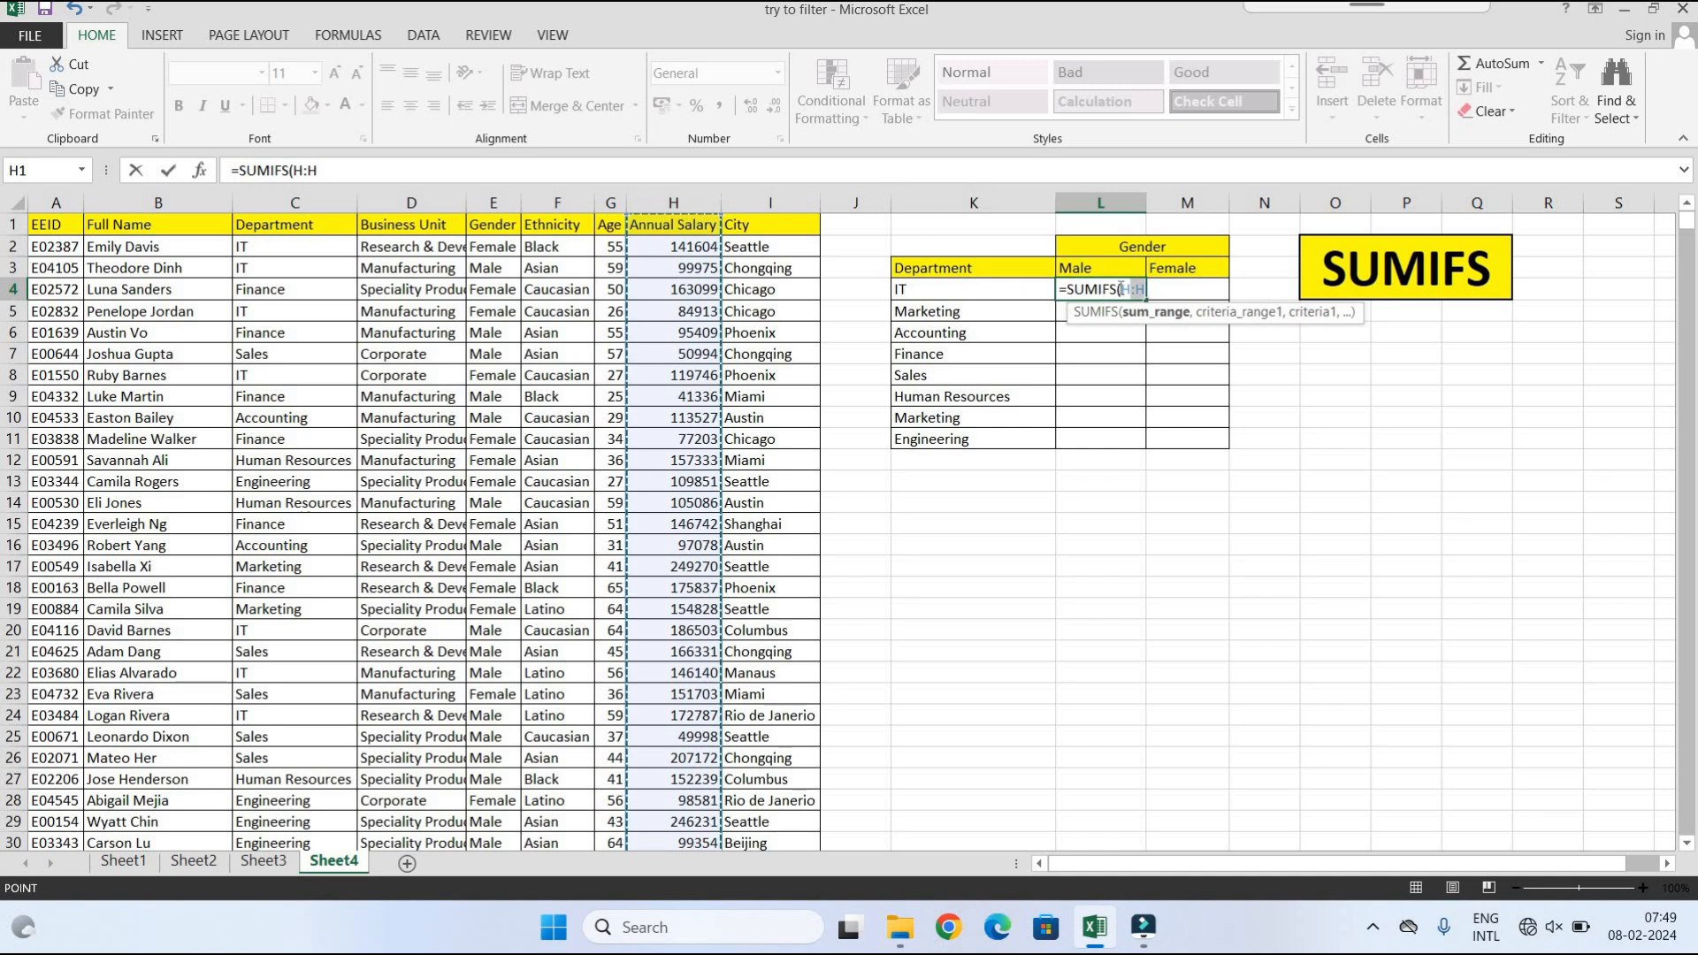
key("F2")
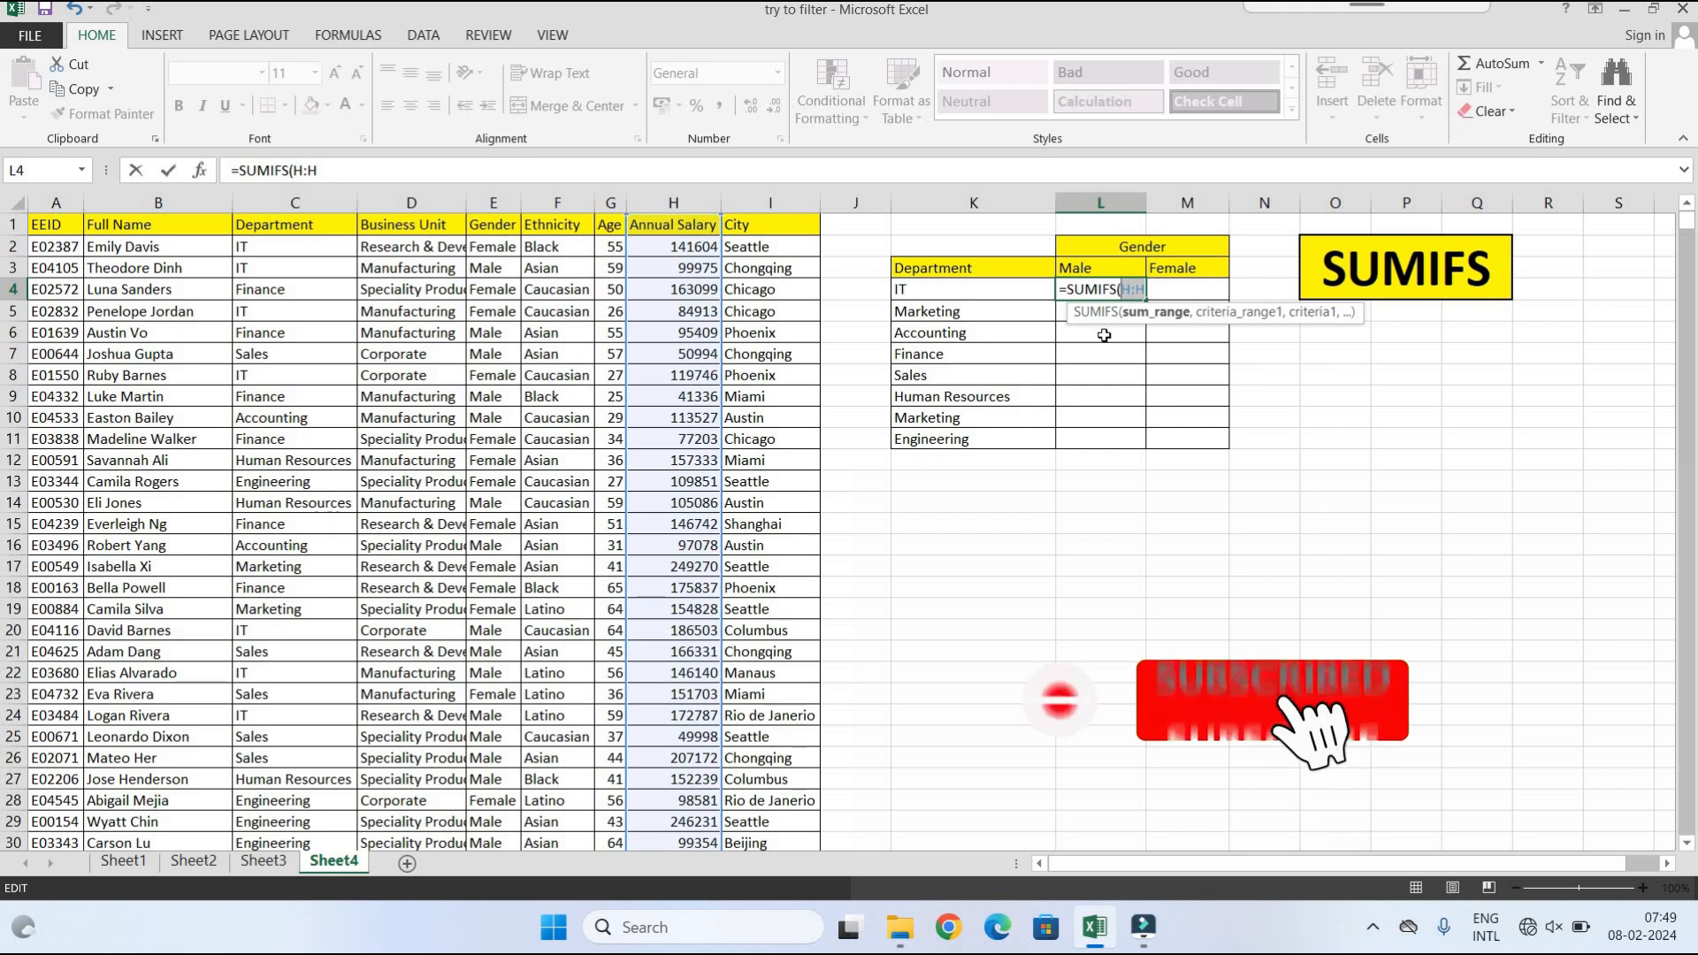
key("F4")
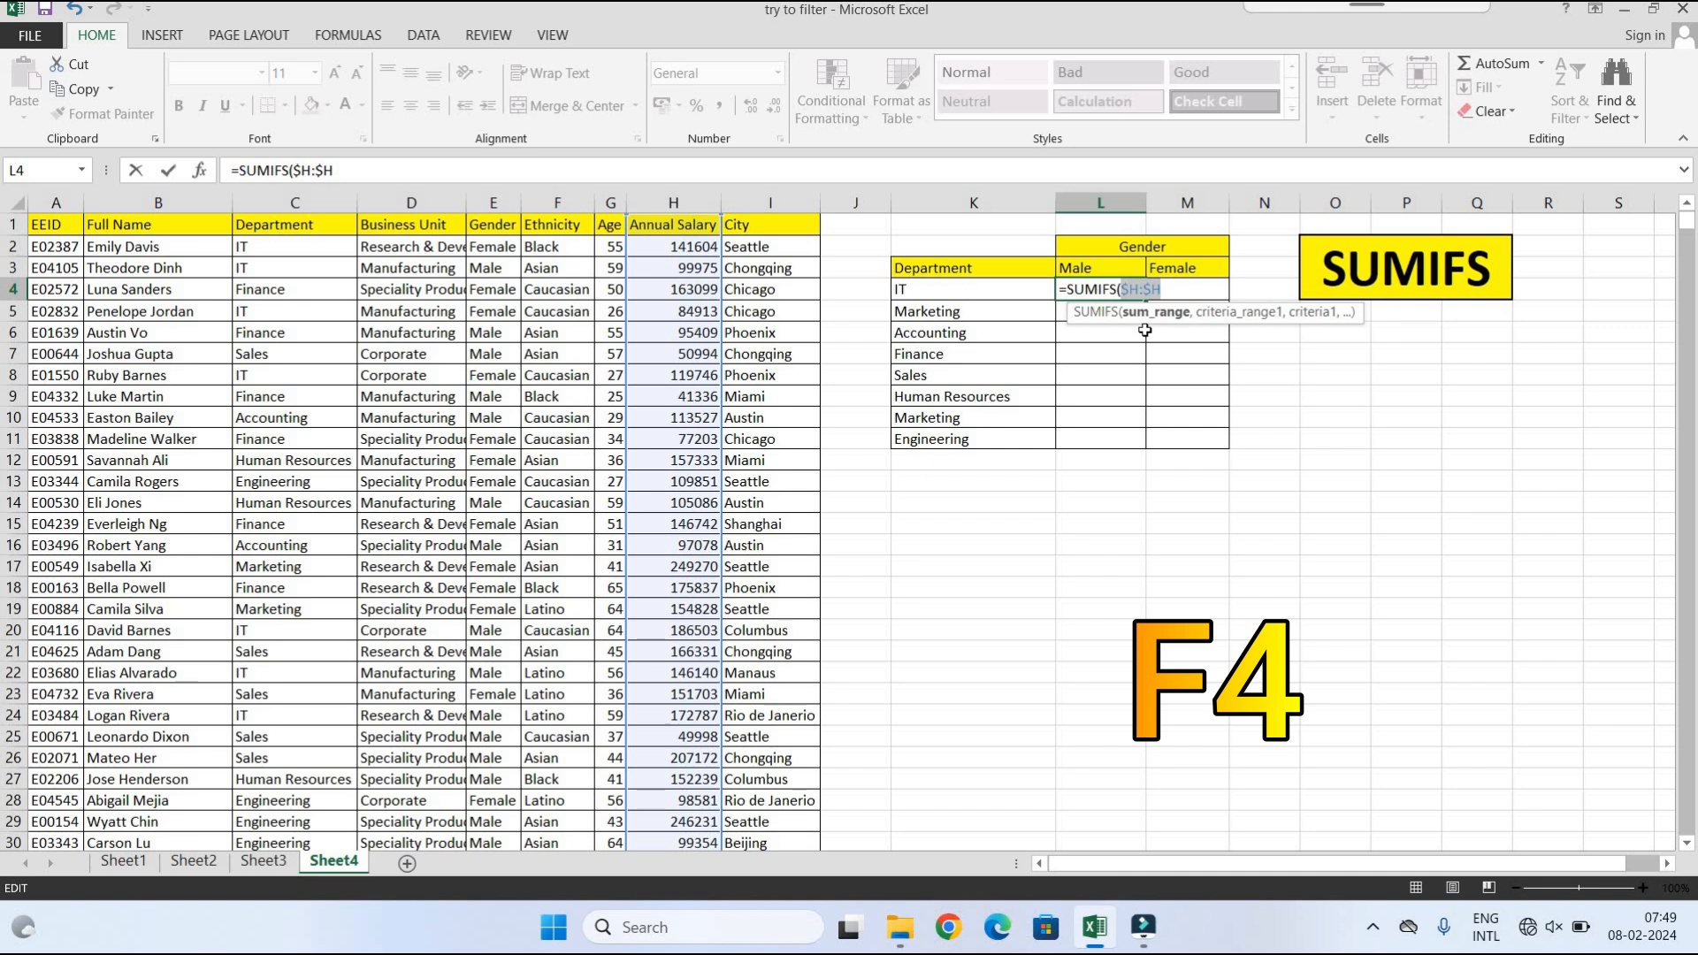
left_click(1161, 289)
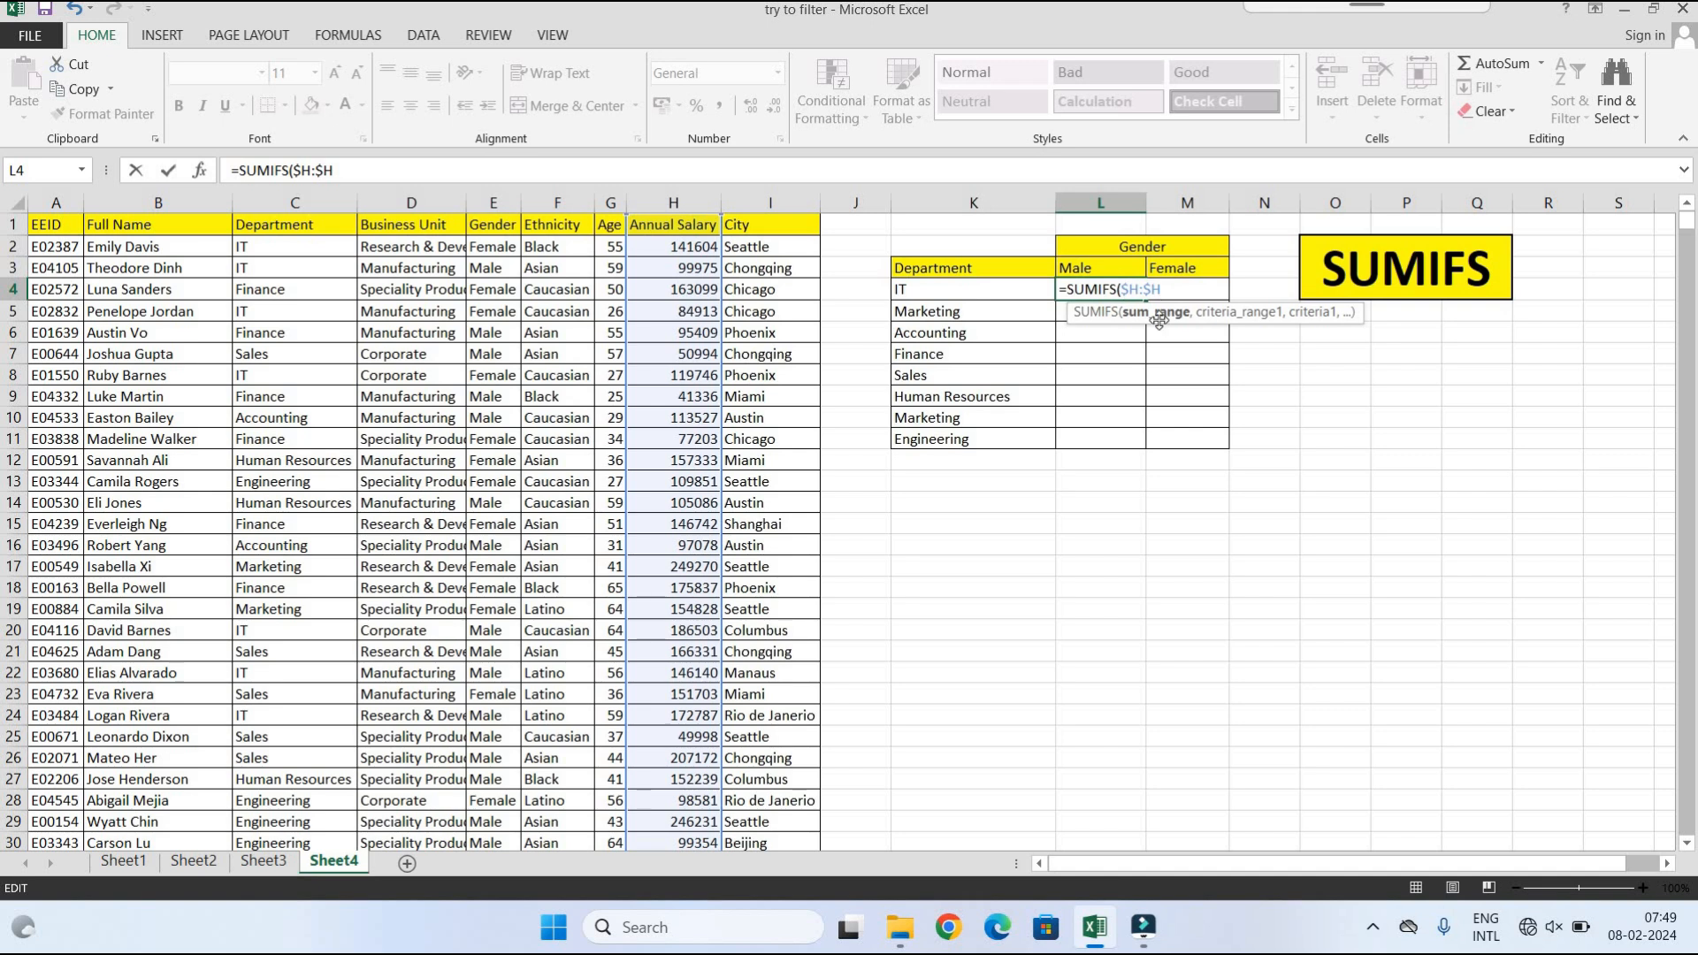
Step: Add the Department column as the absolute first criteria range $C:$C, with K4 as its criterion
type(",")
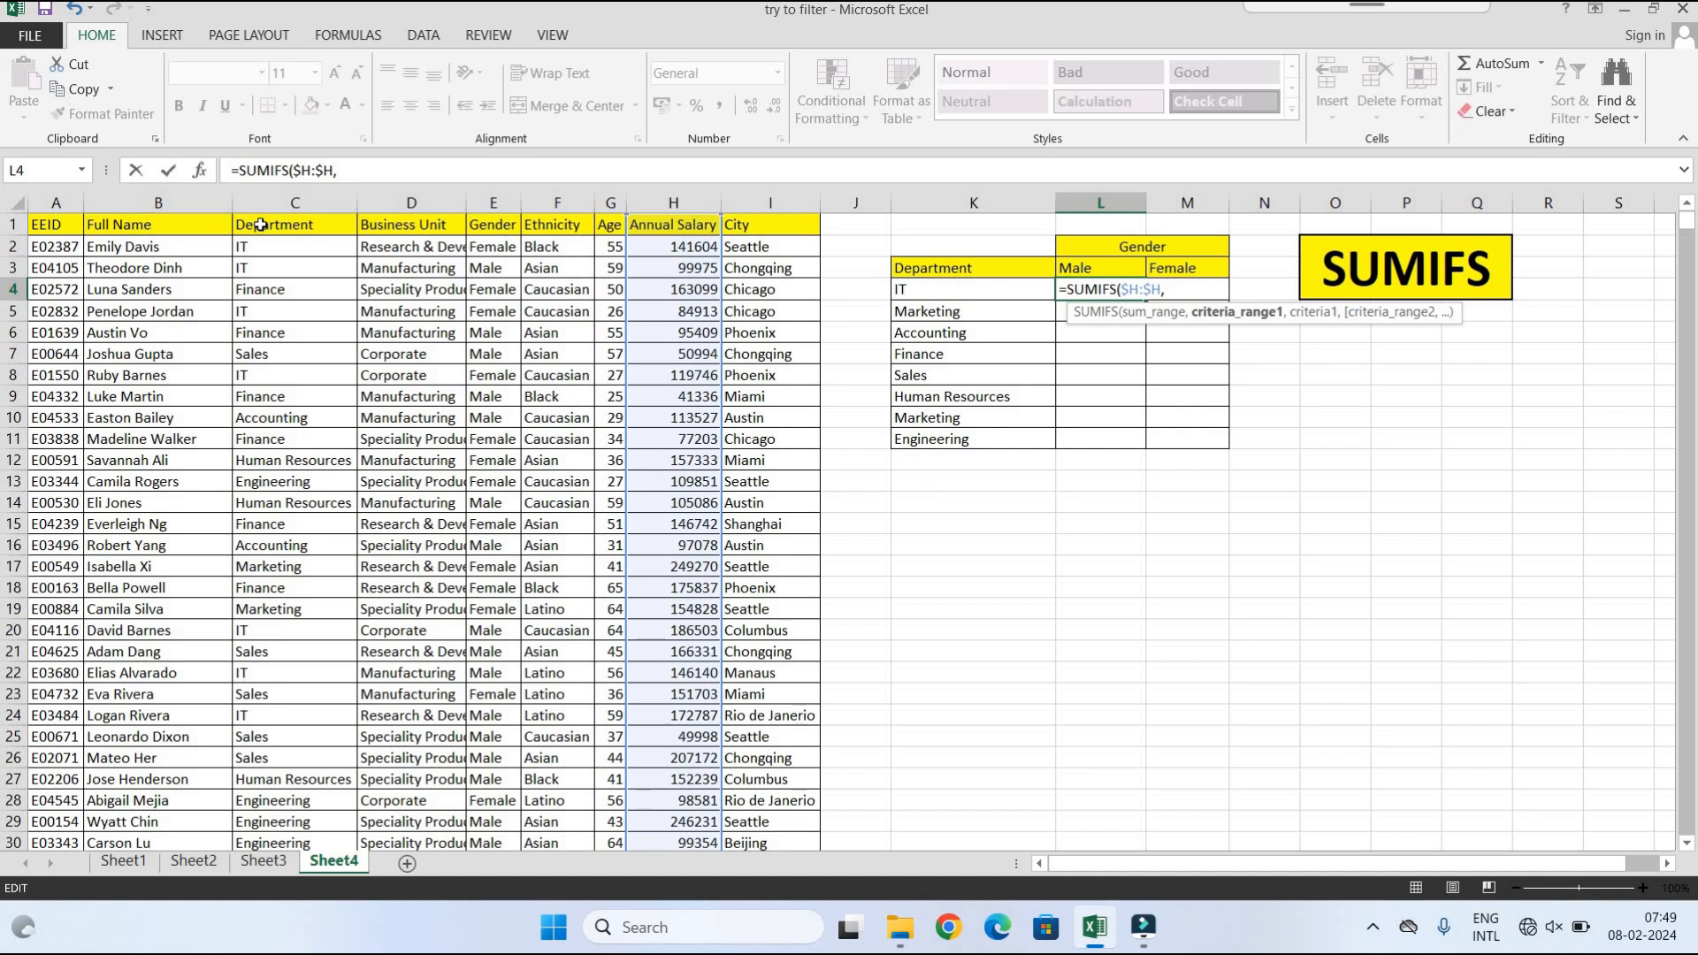
left_click(296, 203)
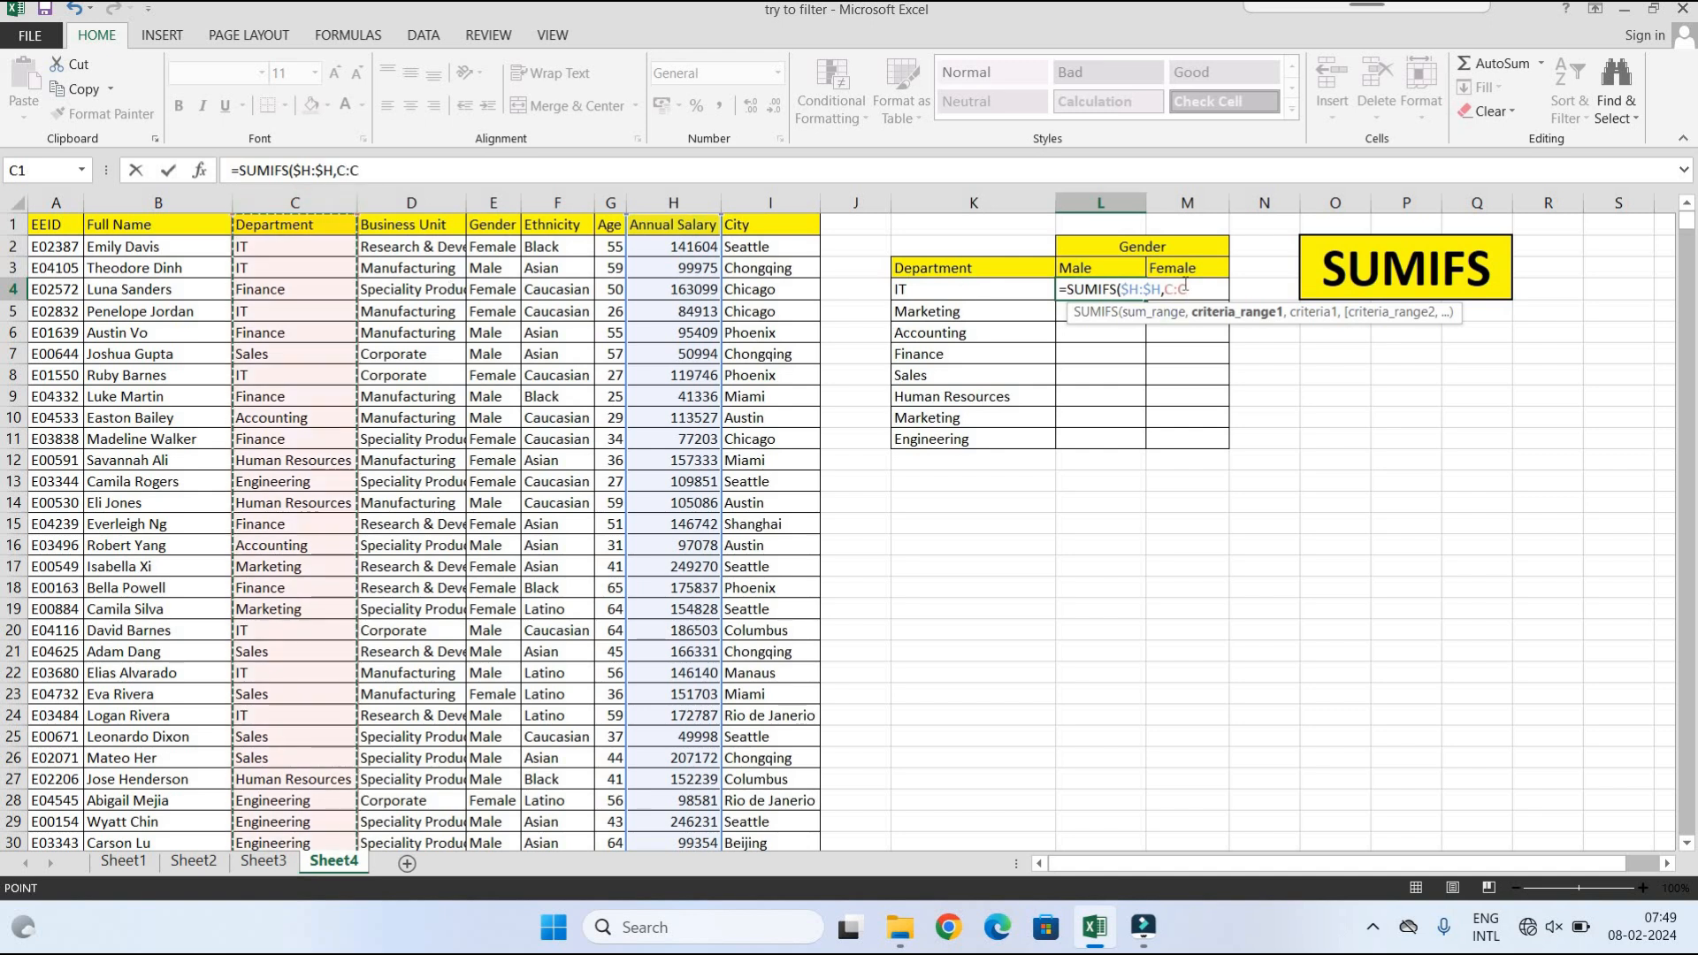
left_click_drag(1187, 288, 1167, 288)
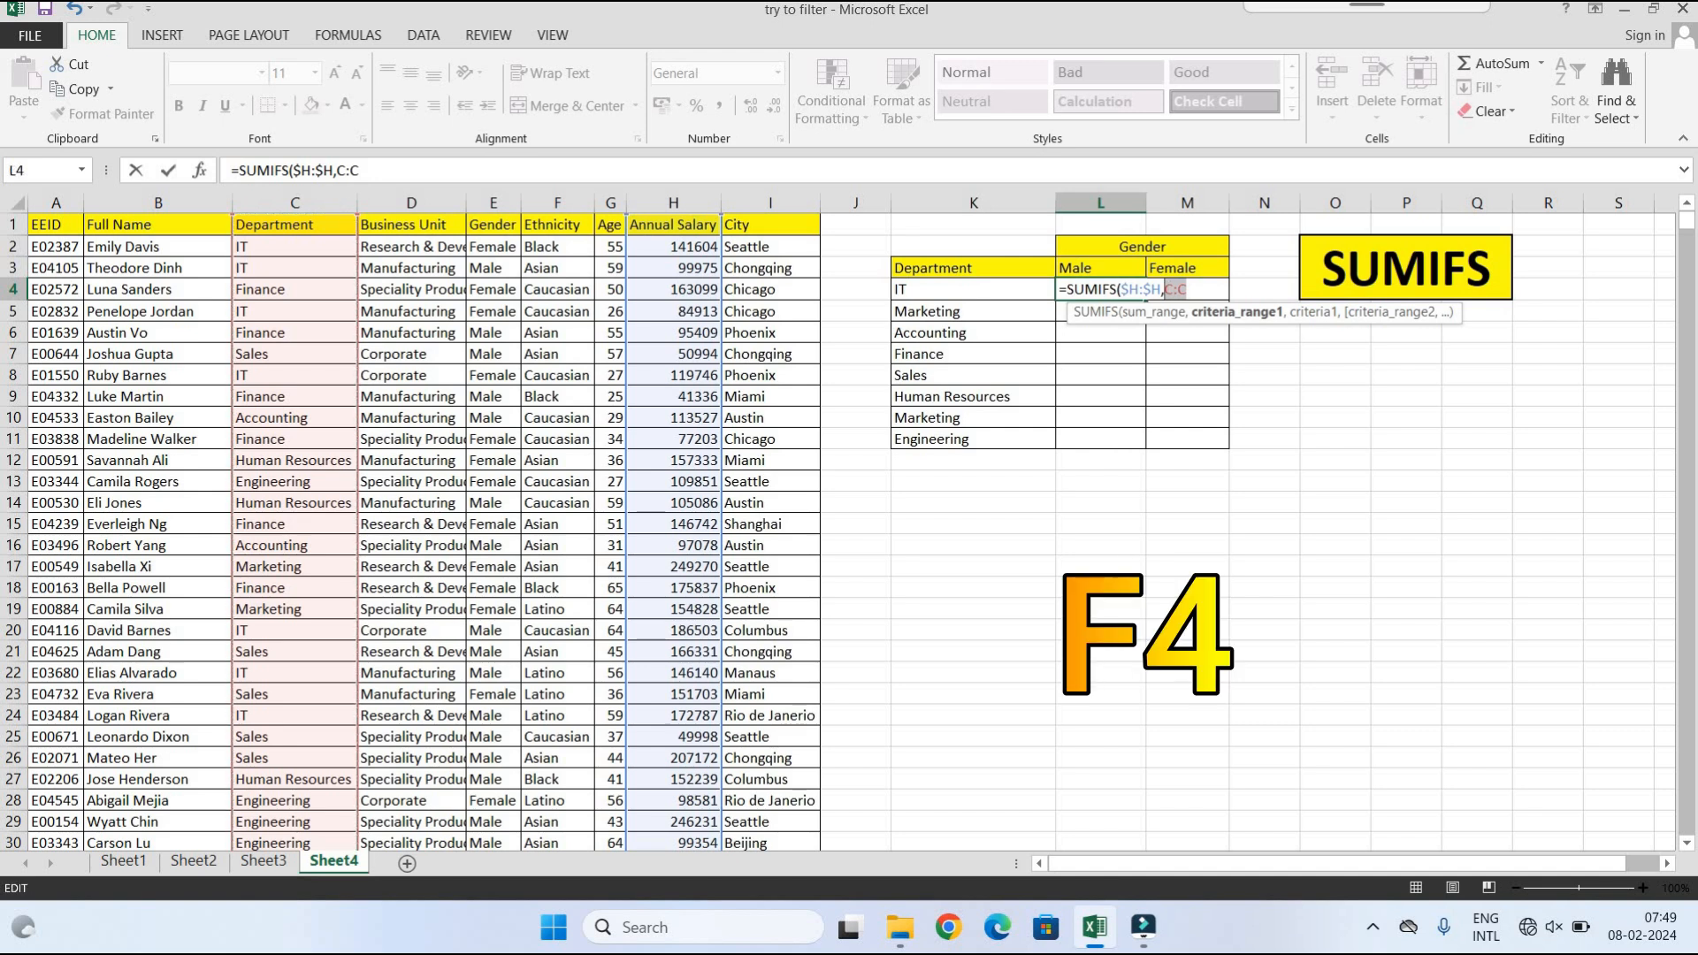
key("F4")
left_click(1205, 281)
type(",")
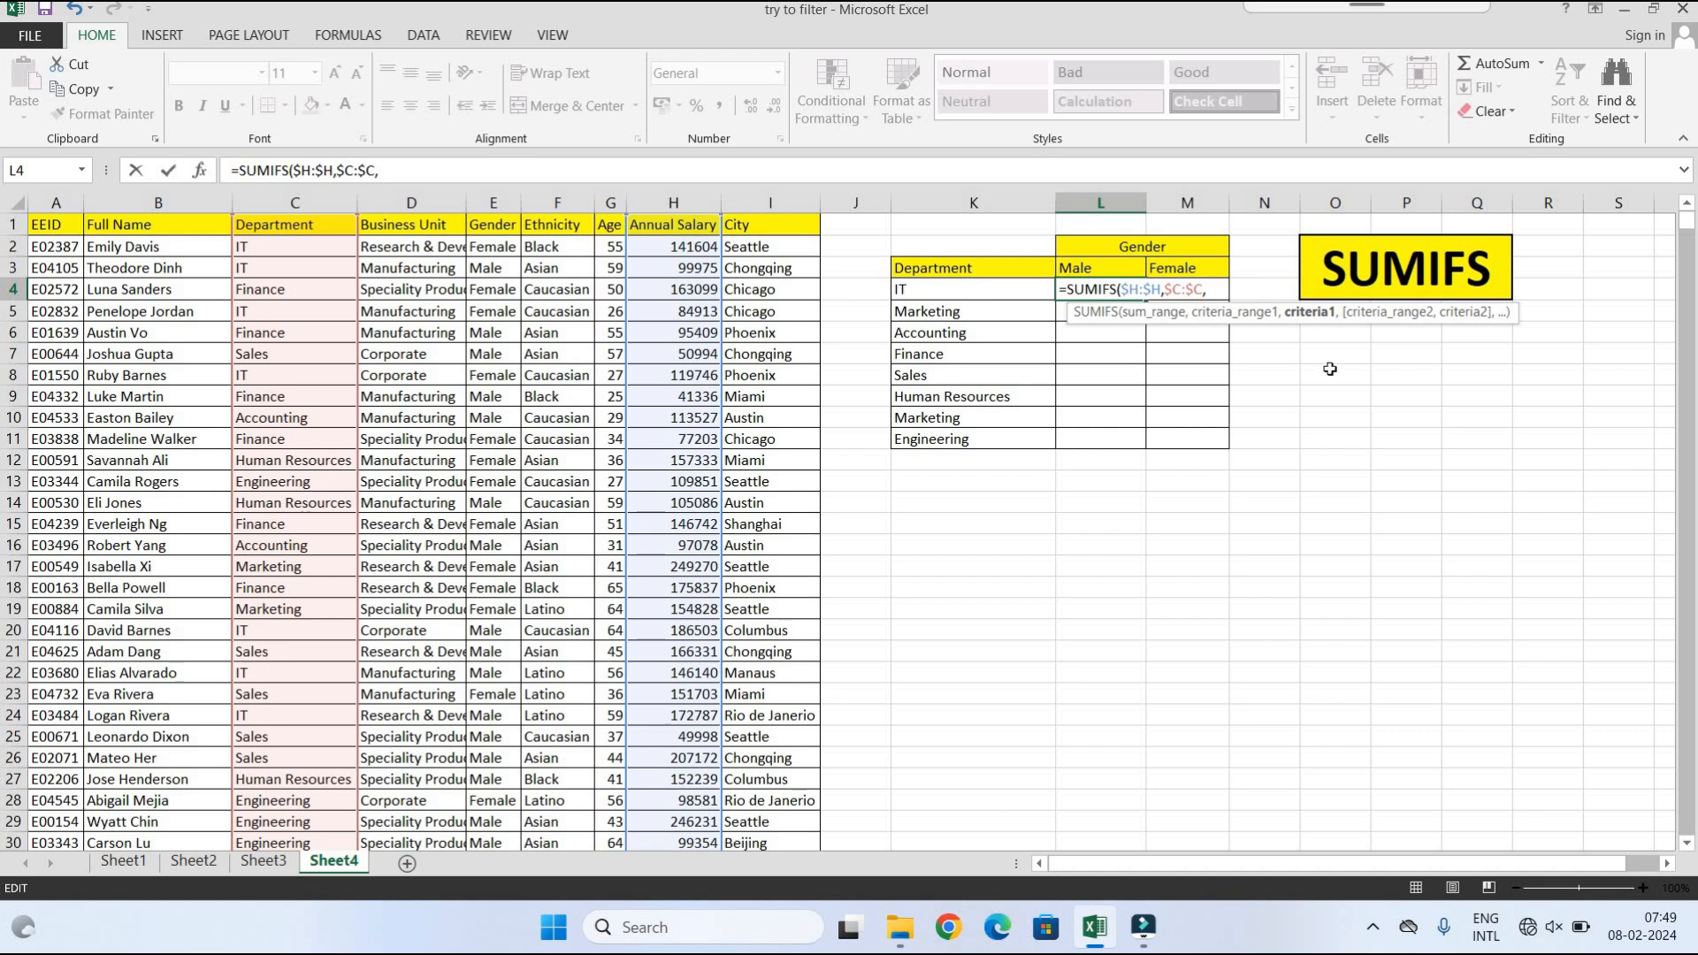
left_click(950, 290)
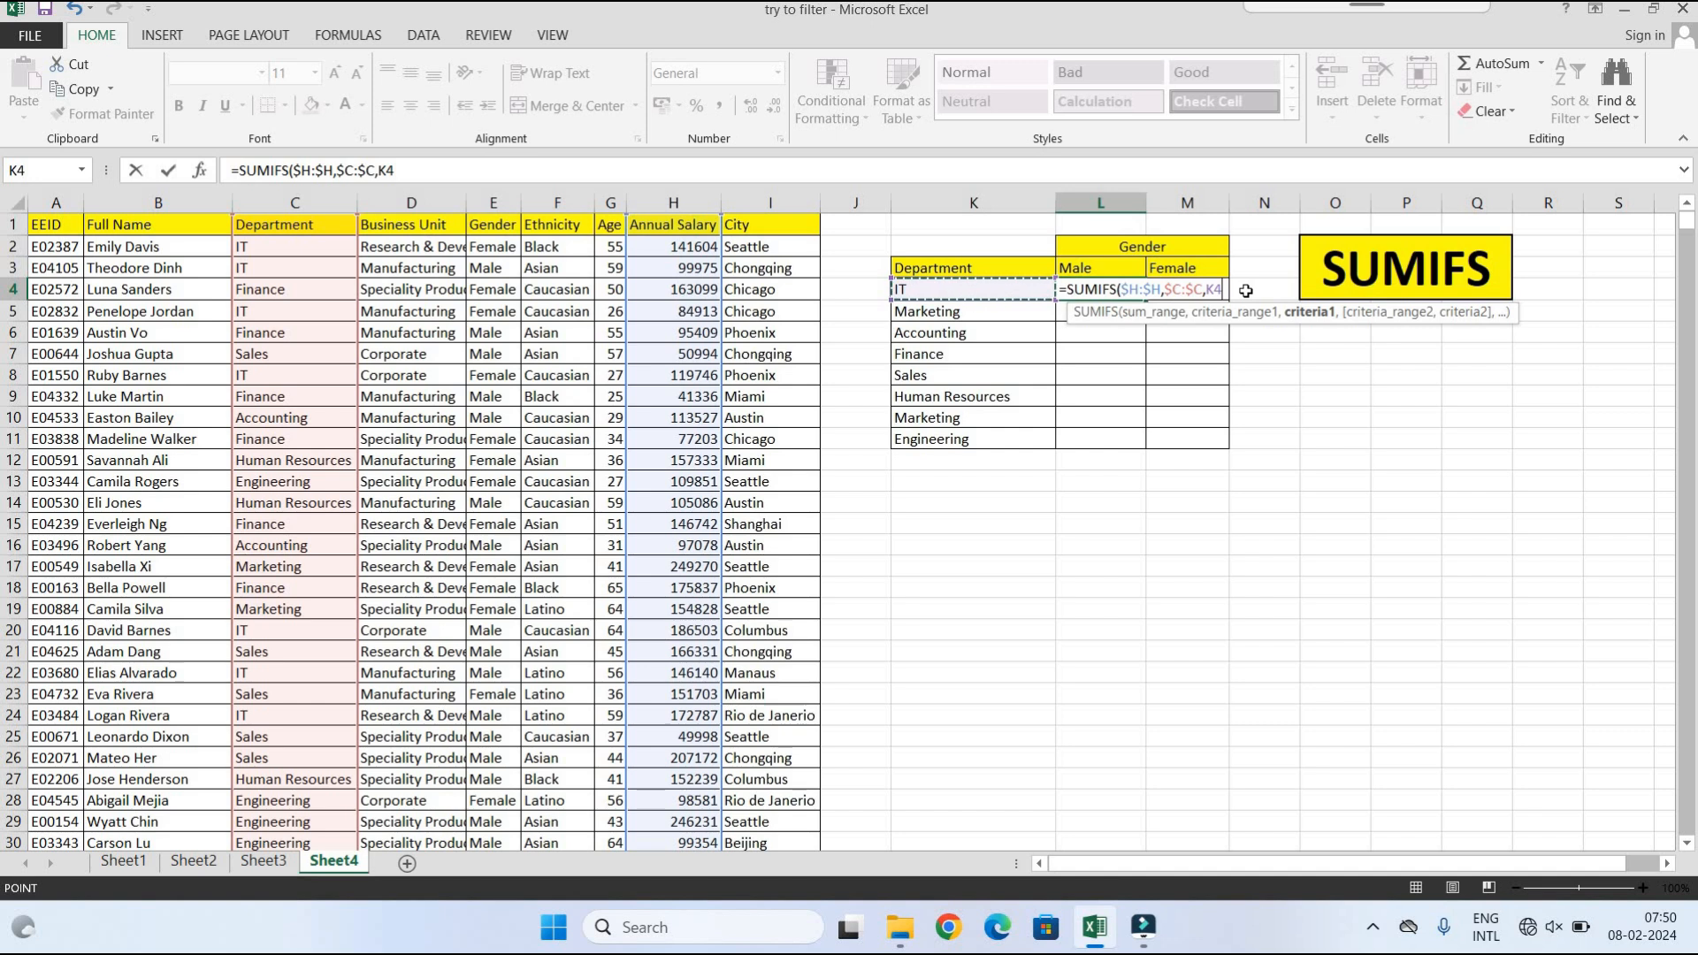
Step: Add the Gender column as the absolute second criteria range $E:$E with criterion L3, and complete the formula in L4
type(",")
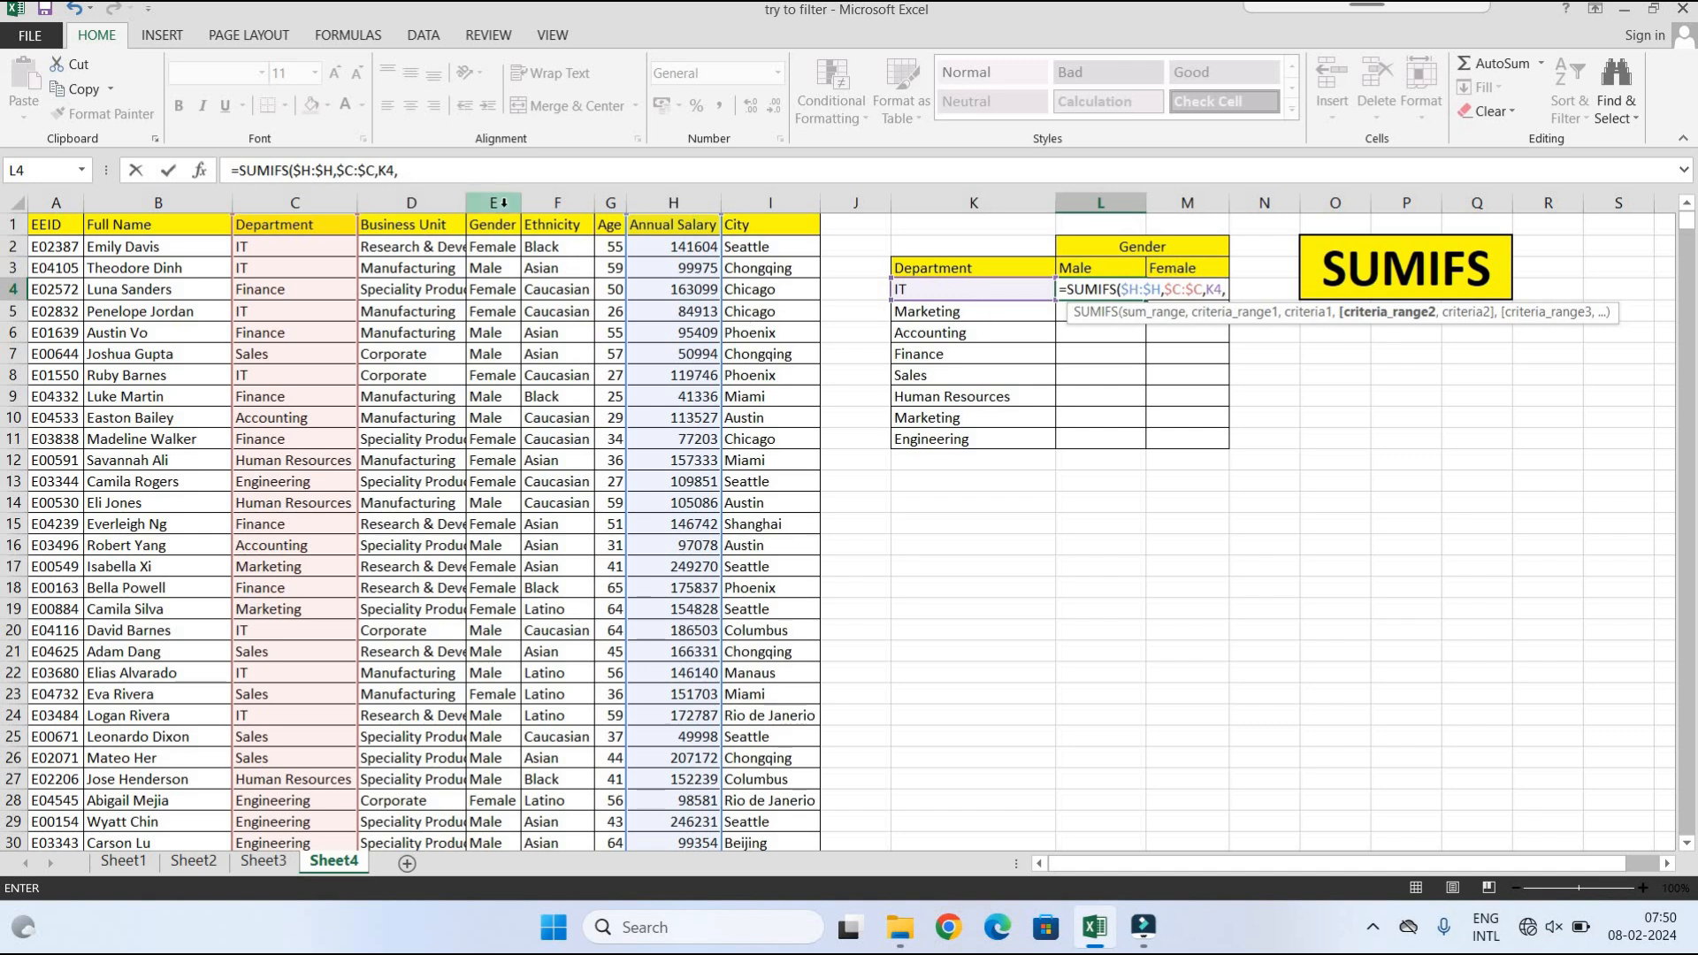
left_click(503, 202)
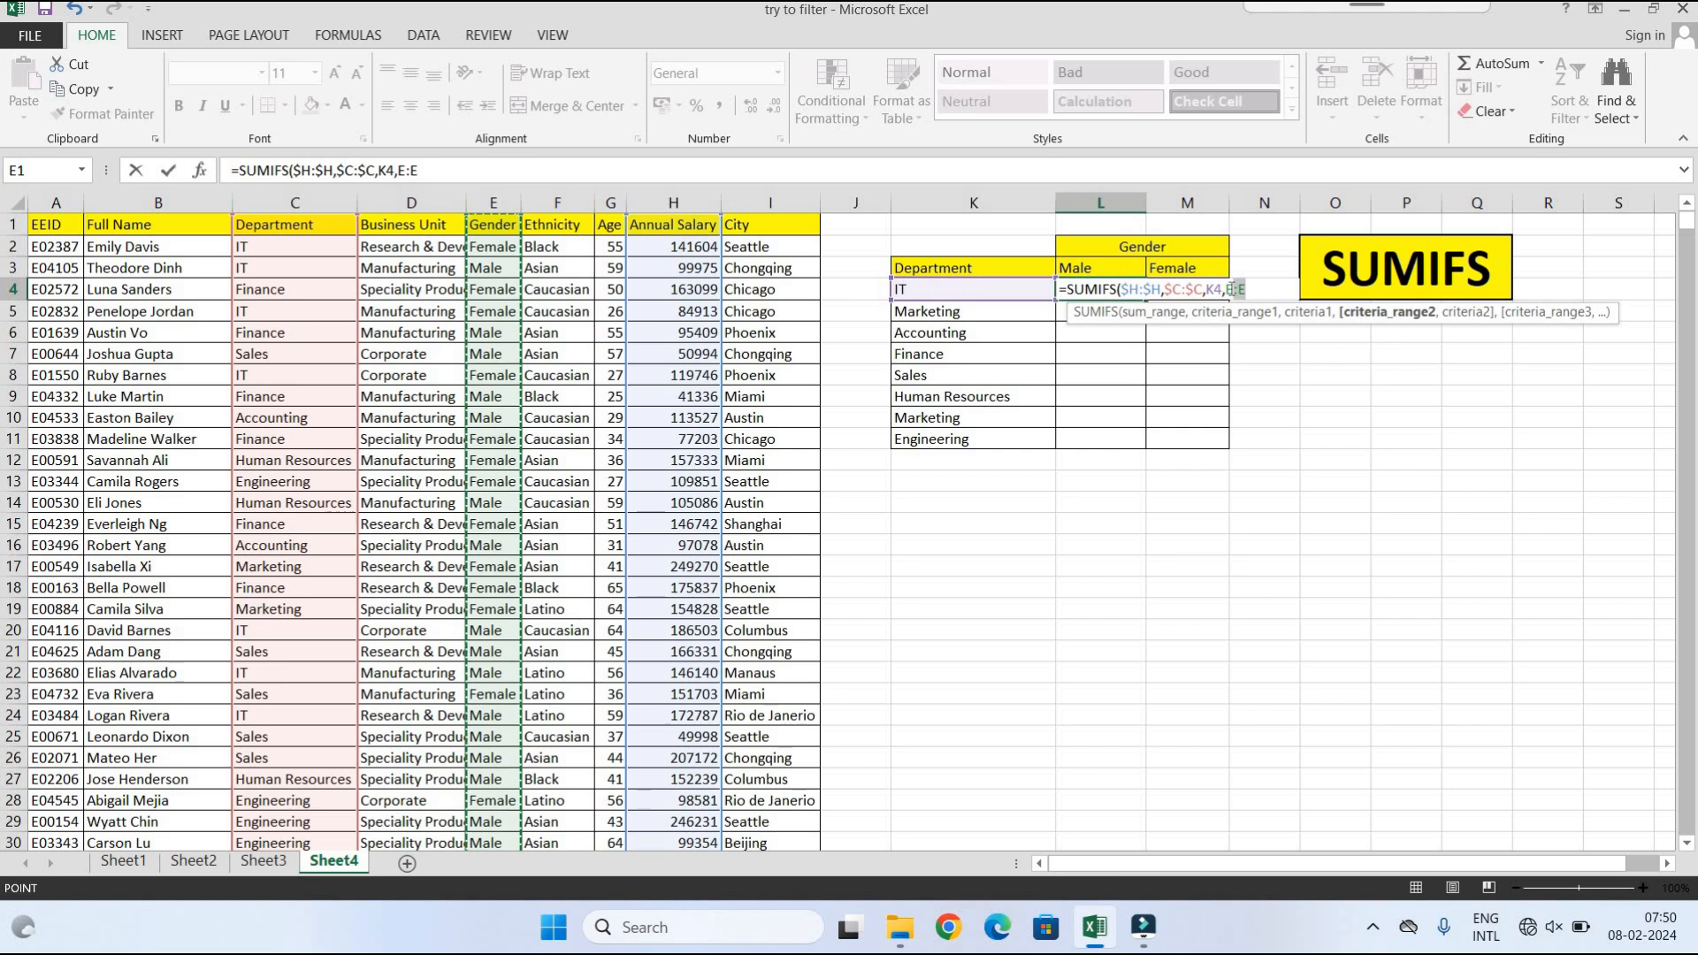
left_click_drag(1248, 295, 1226, 296)
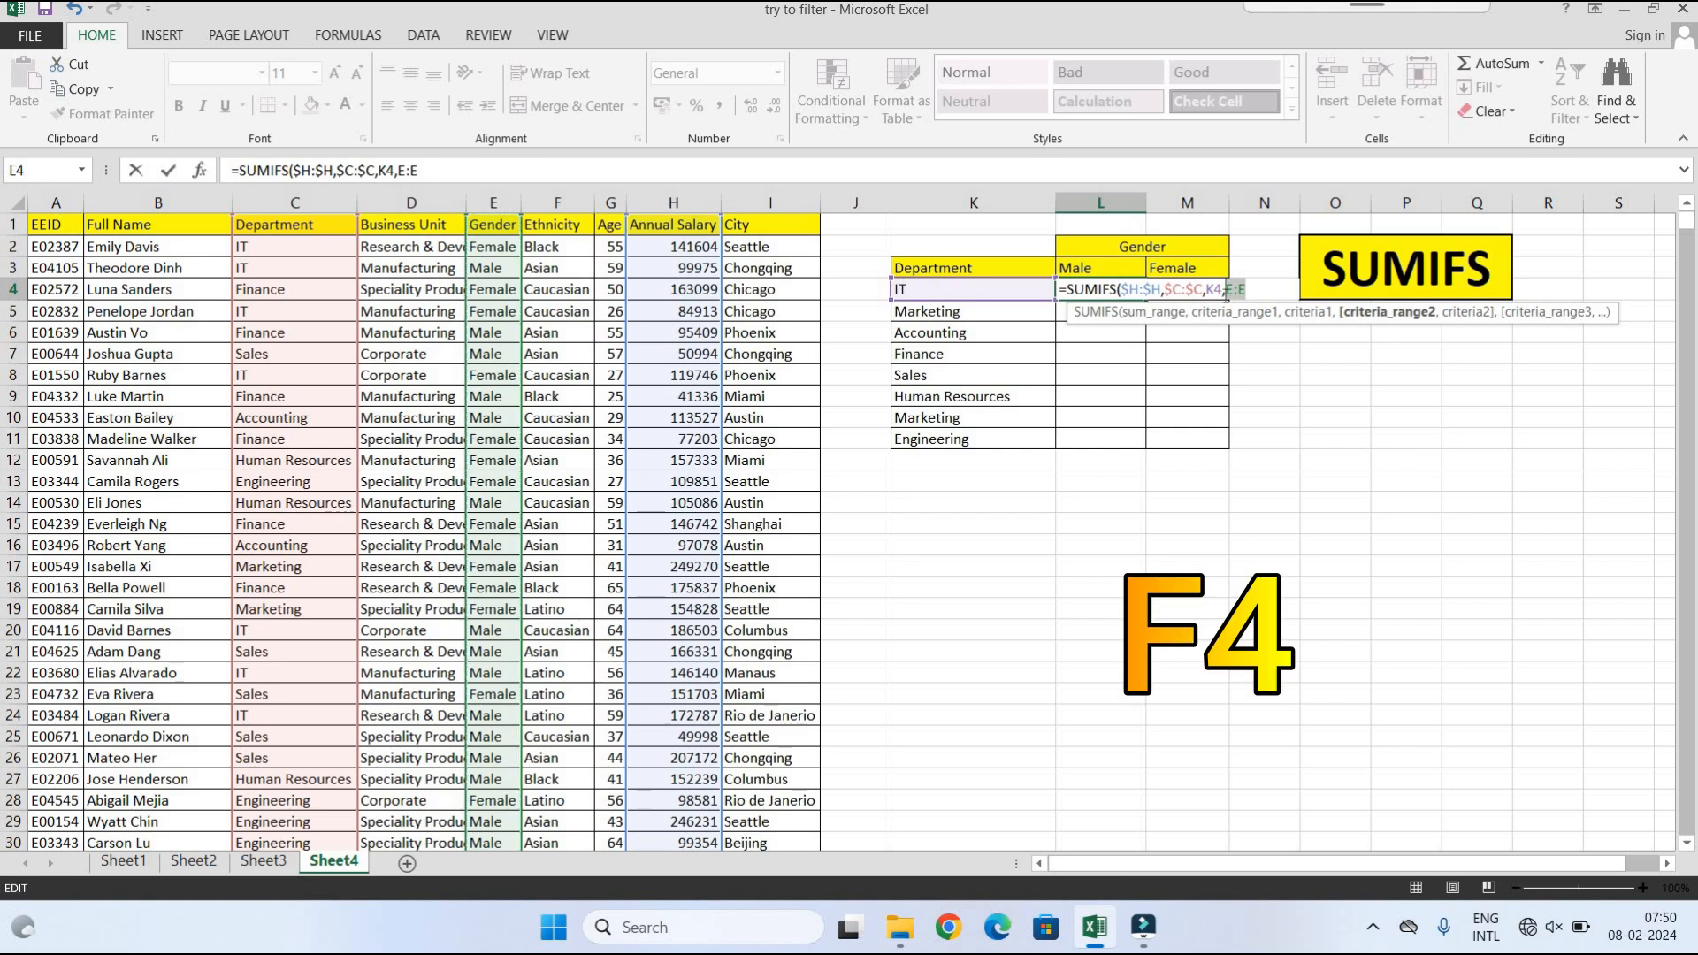
key("F4")
left_click(1287, 290)
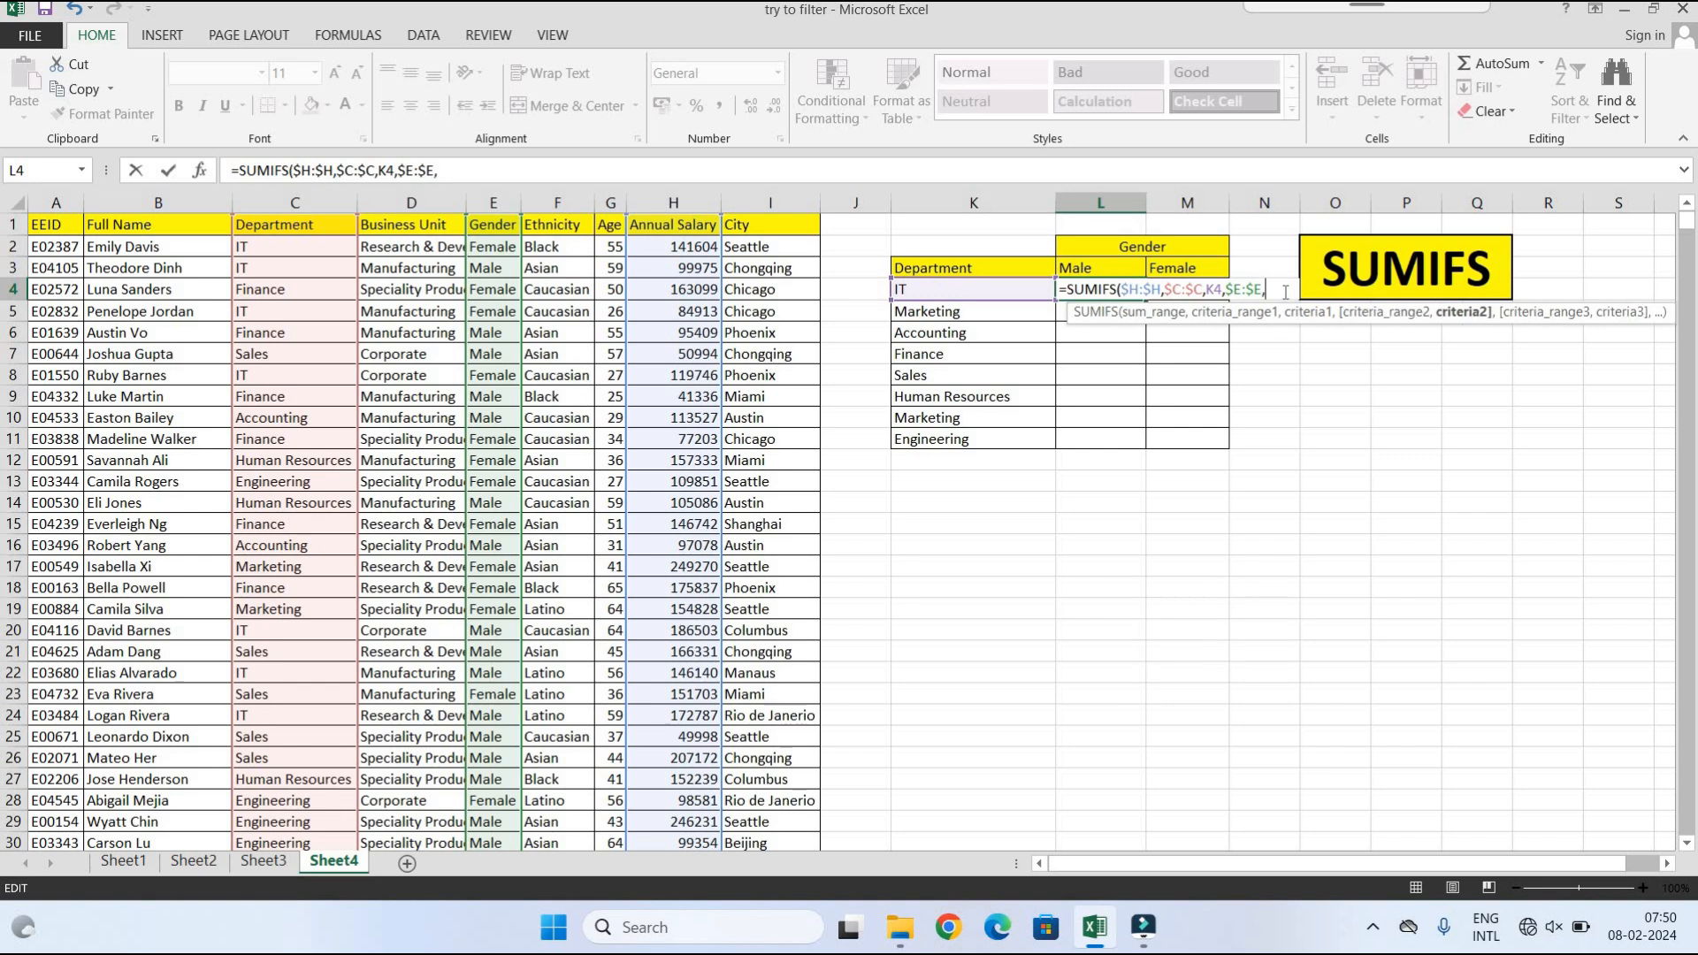
type(",")
left_click(1123, 269)
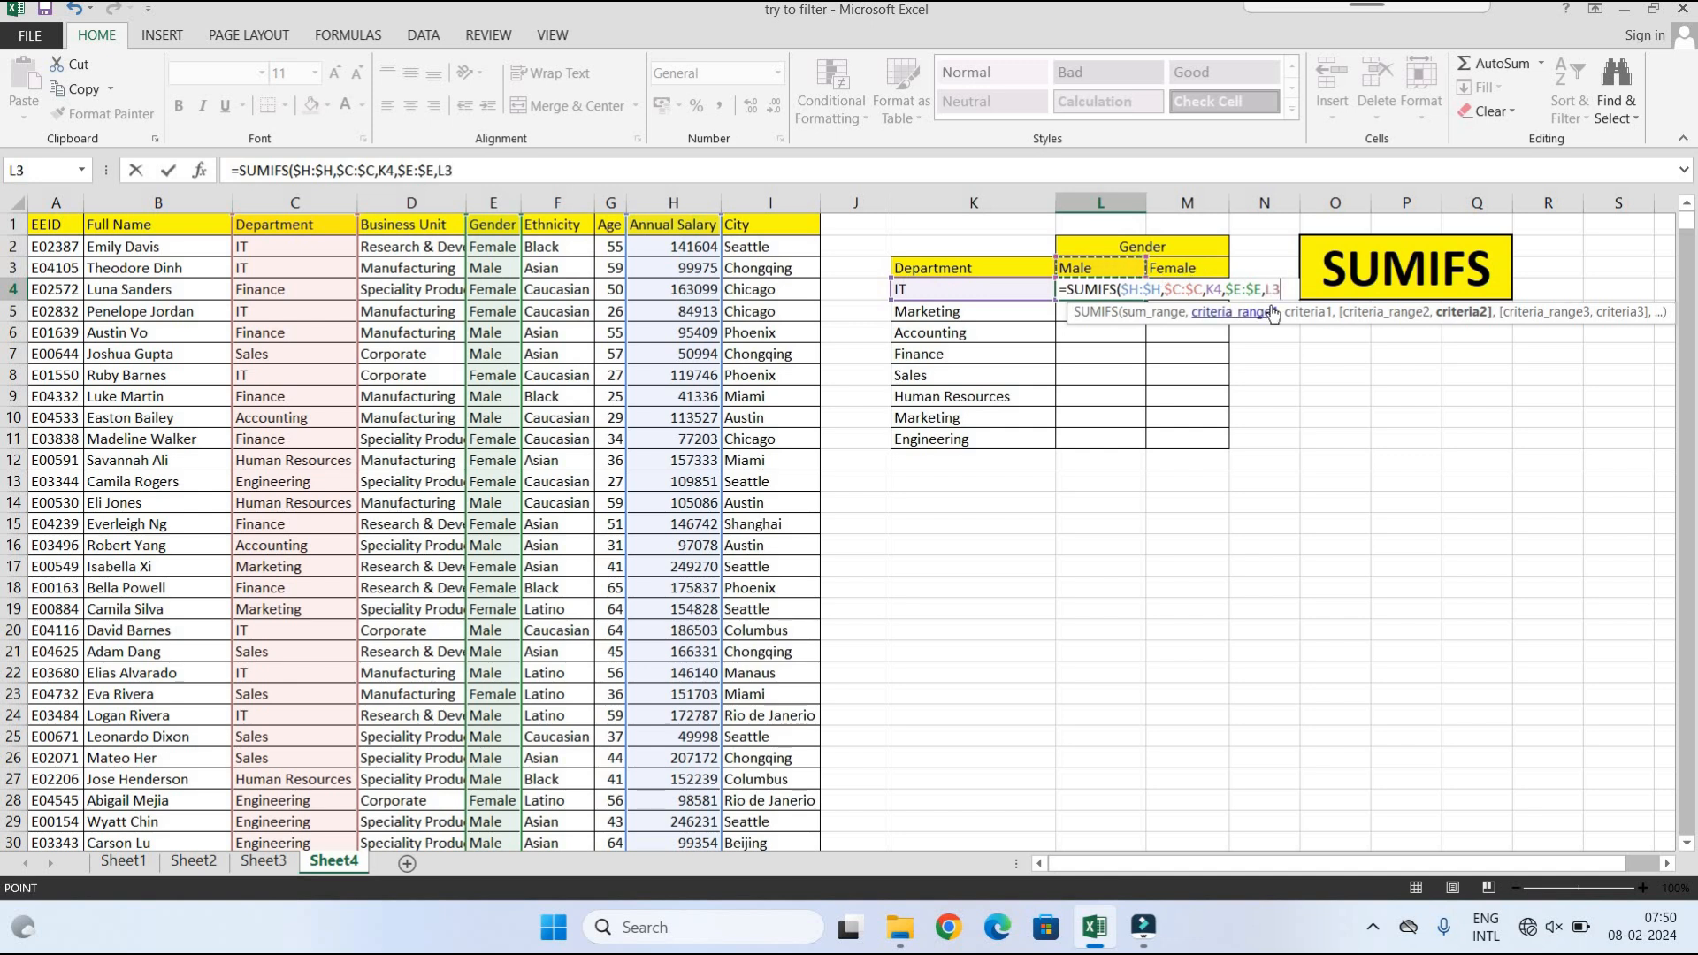
type(")")
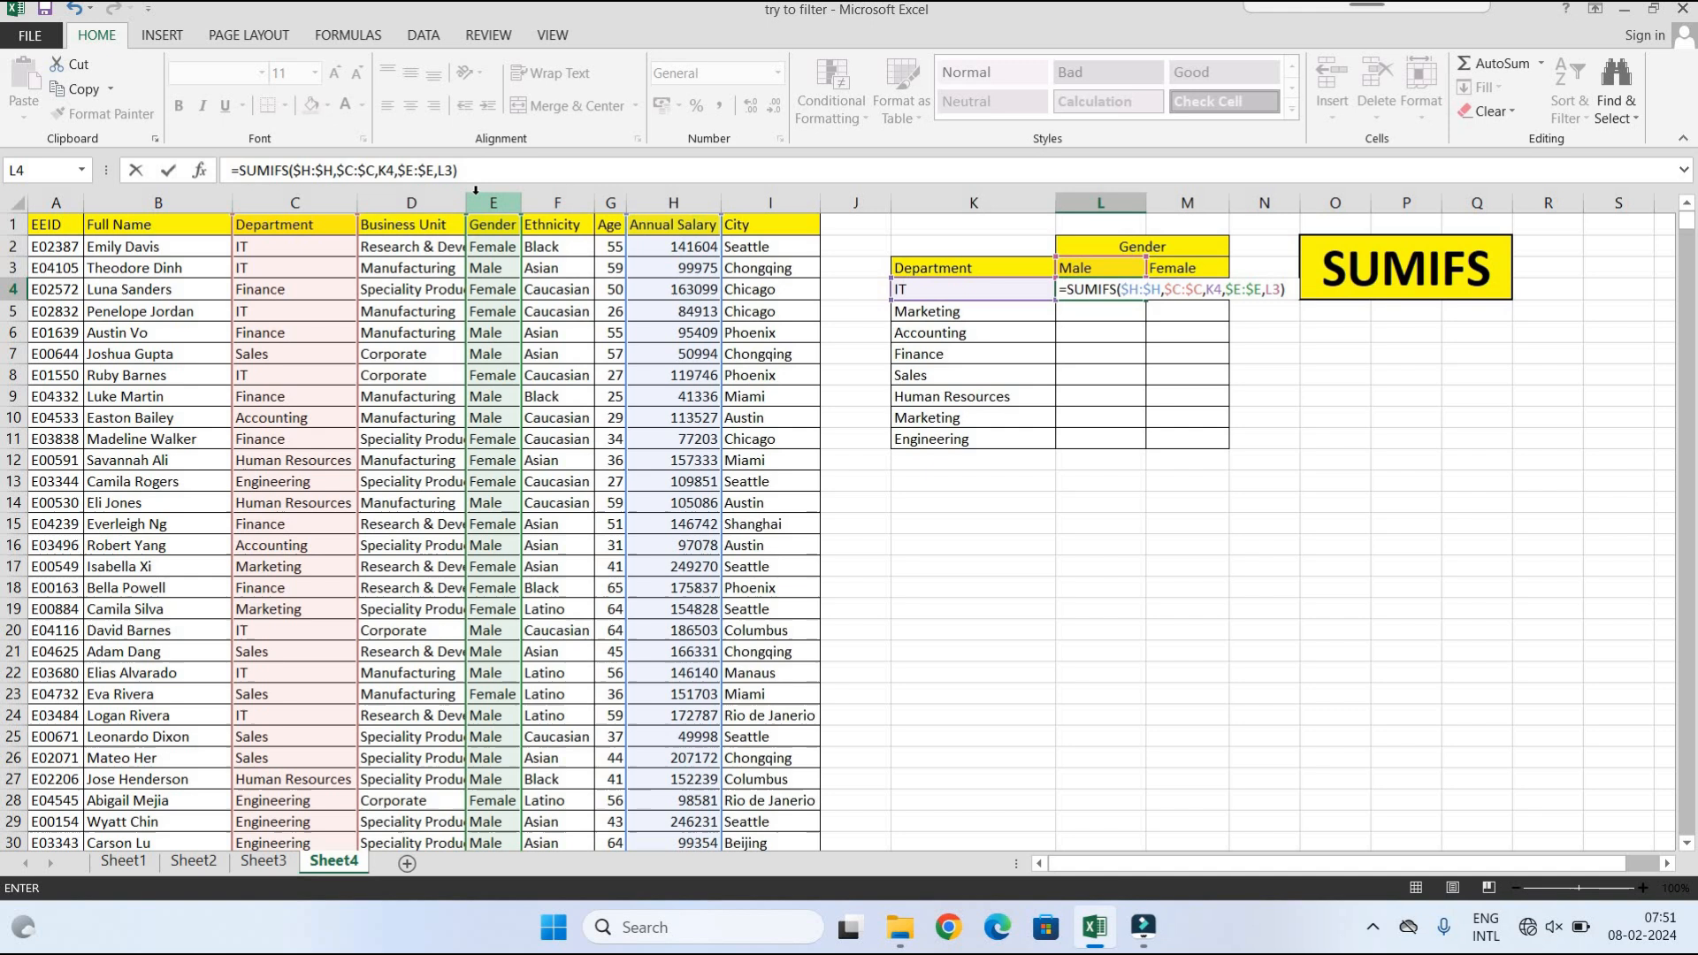
key("Return")
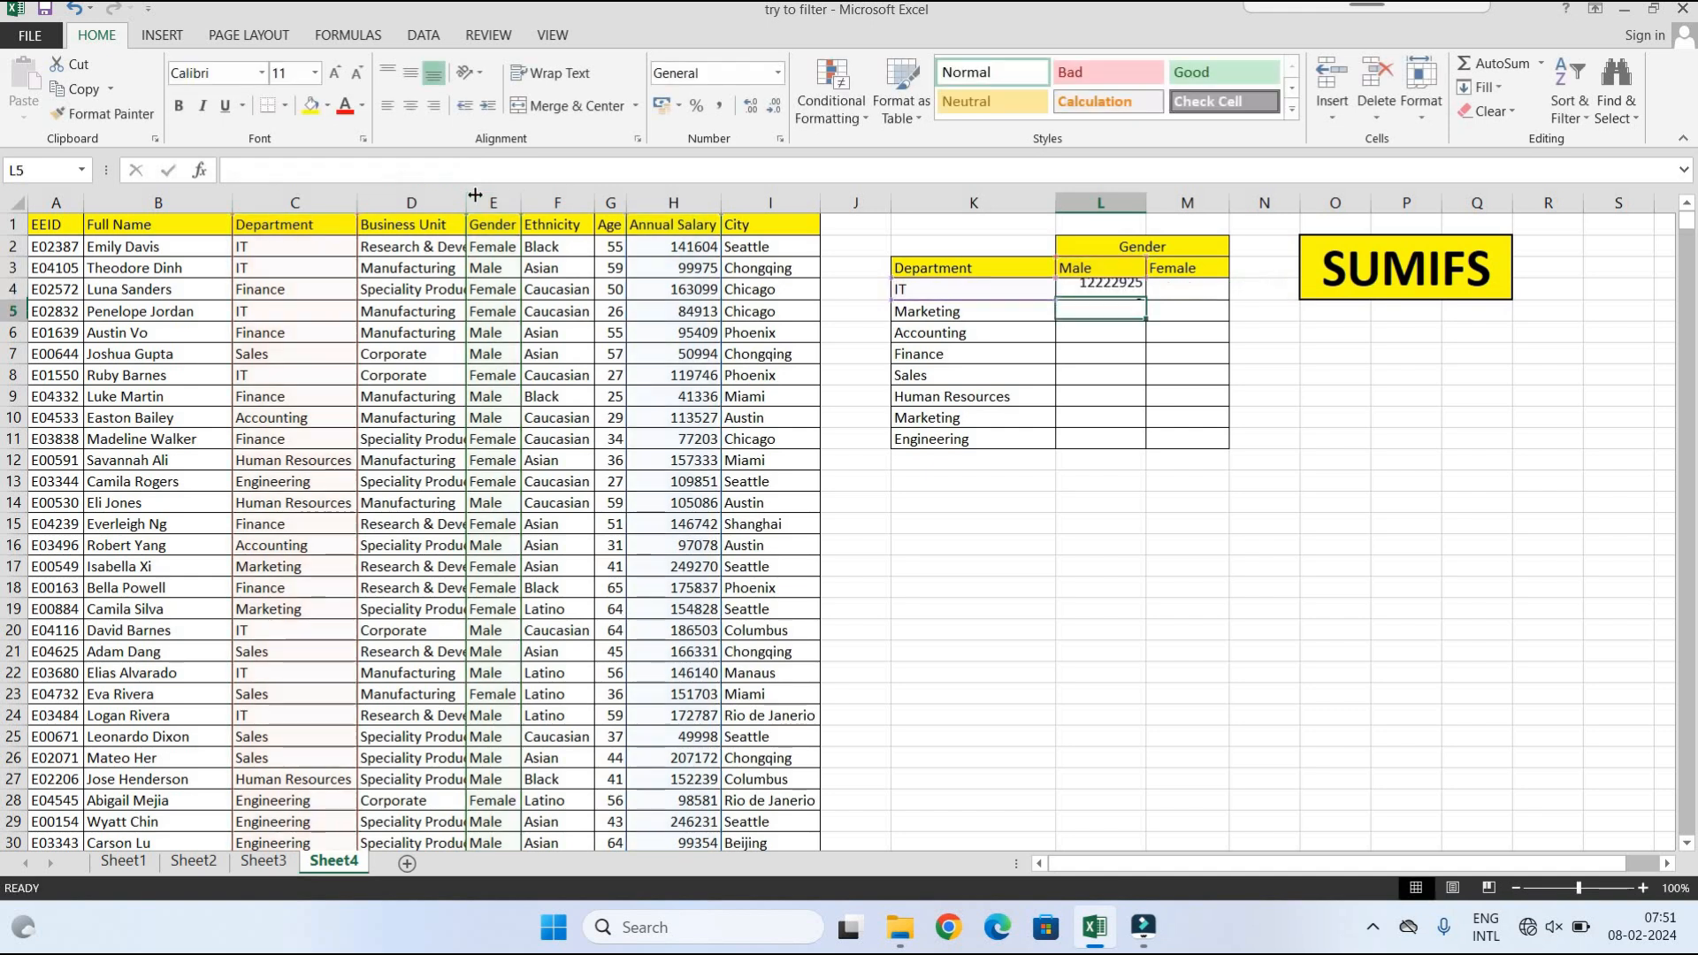
Step: Try to fill the L4 formula down to L7 and across to M4
left_click(1085, 289)
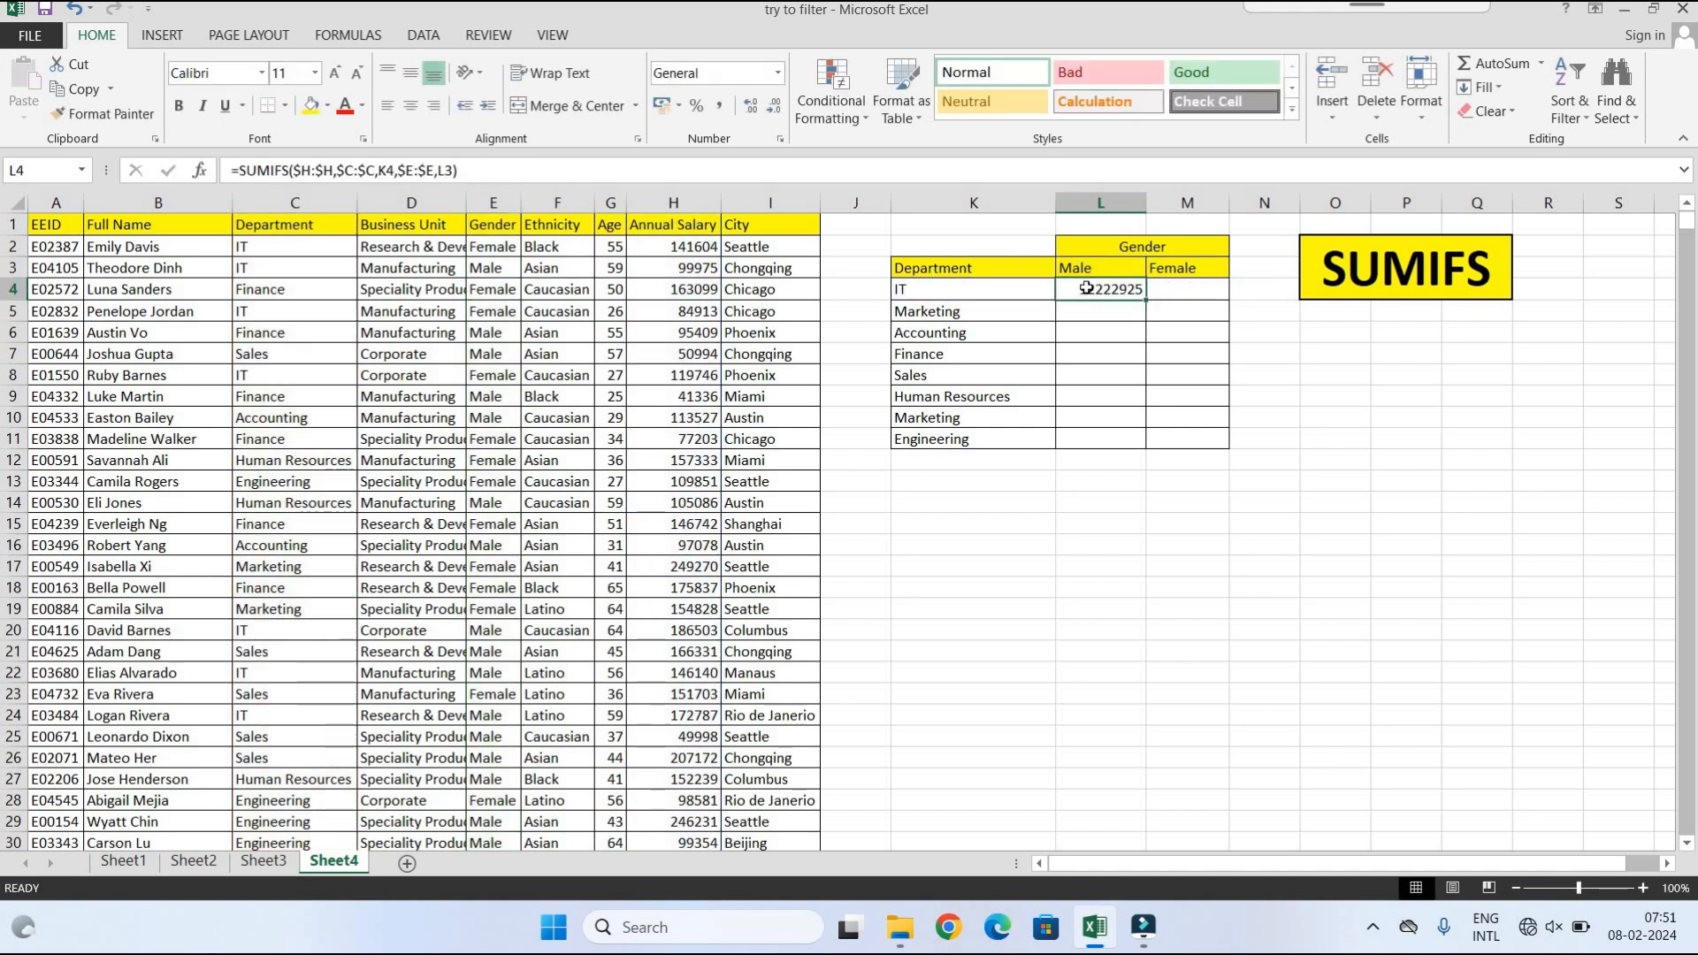
left_click_drag(1145, 302, 1146, 364)
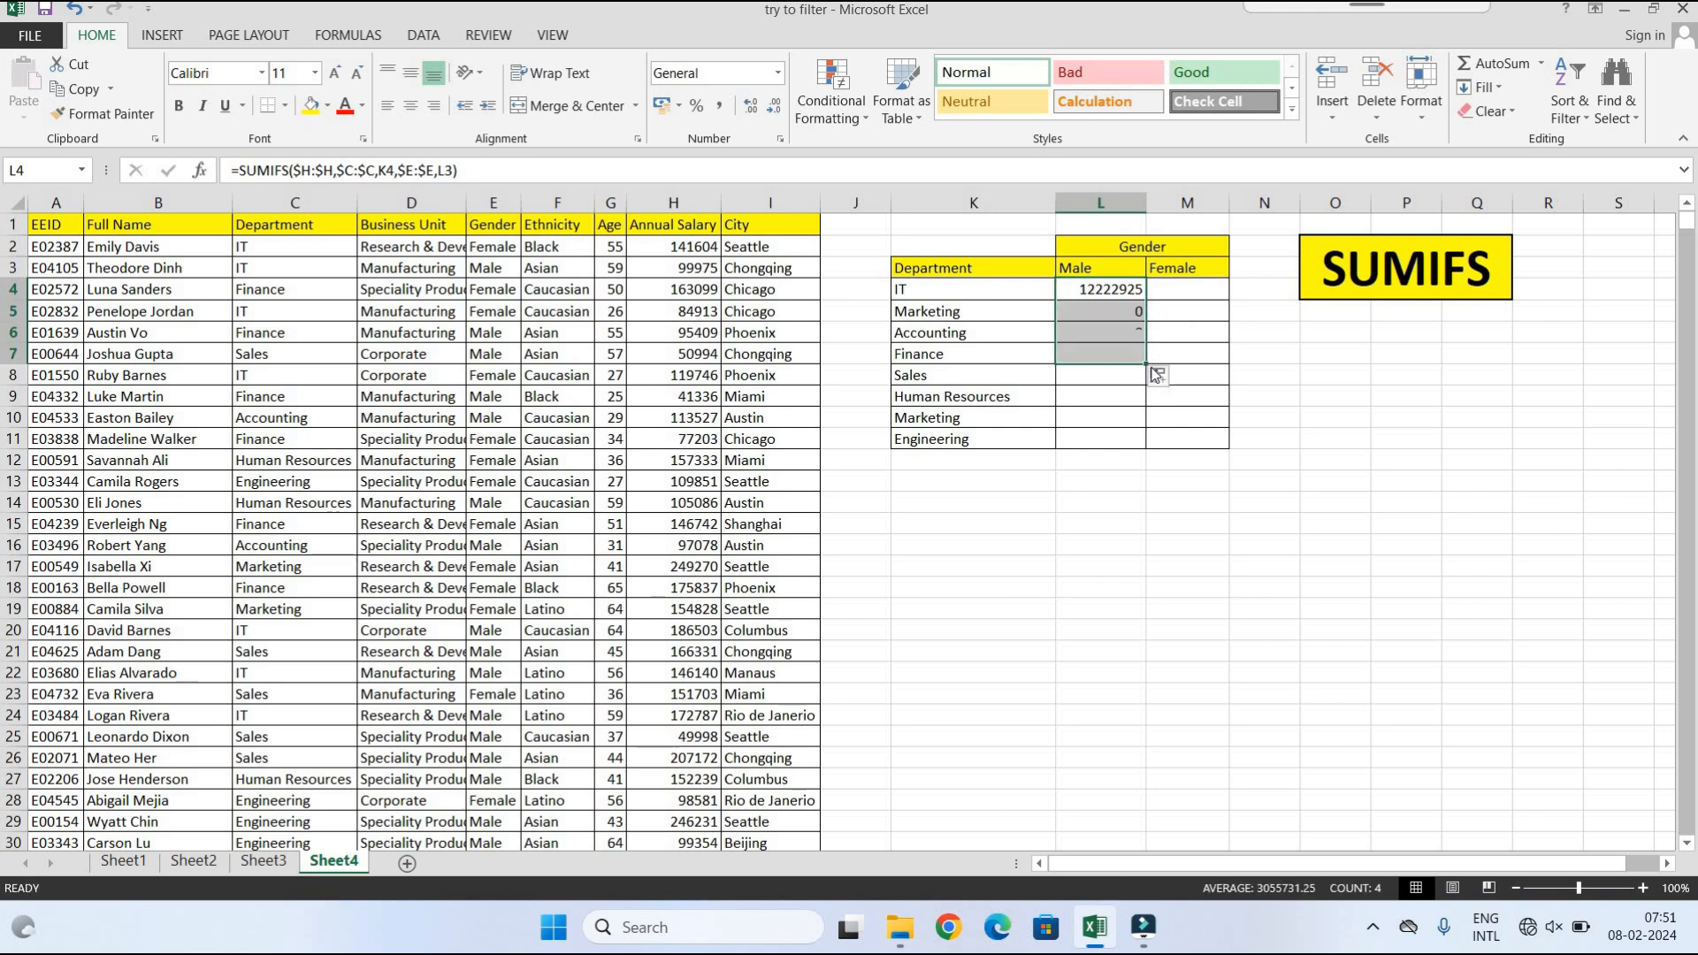
left_click(1142, 297)
left_click_drag(1146, 302, 1212, 305)
left_click(1214, 358)
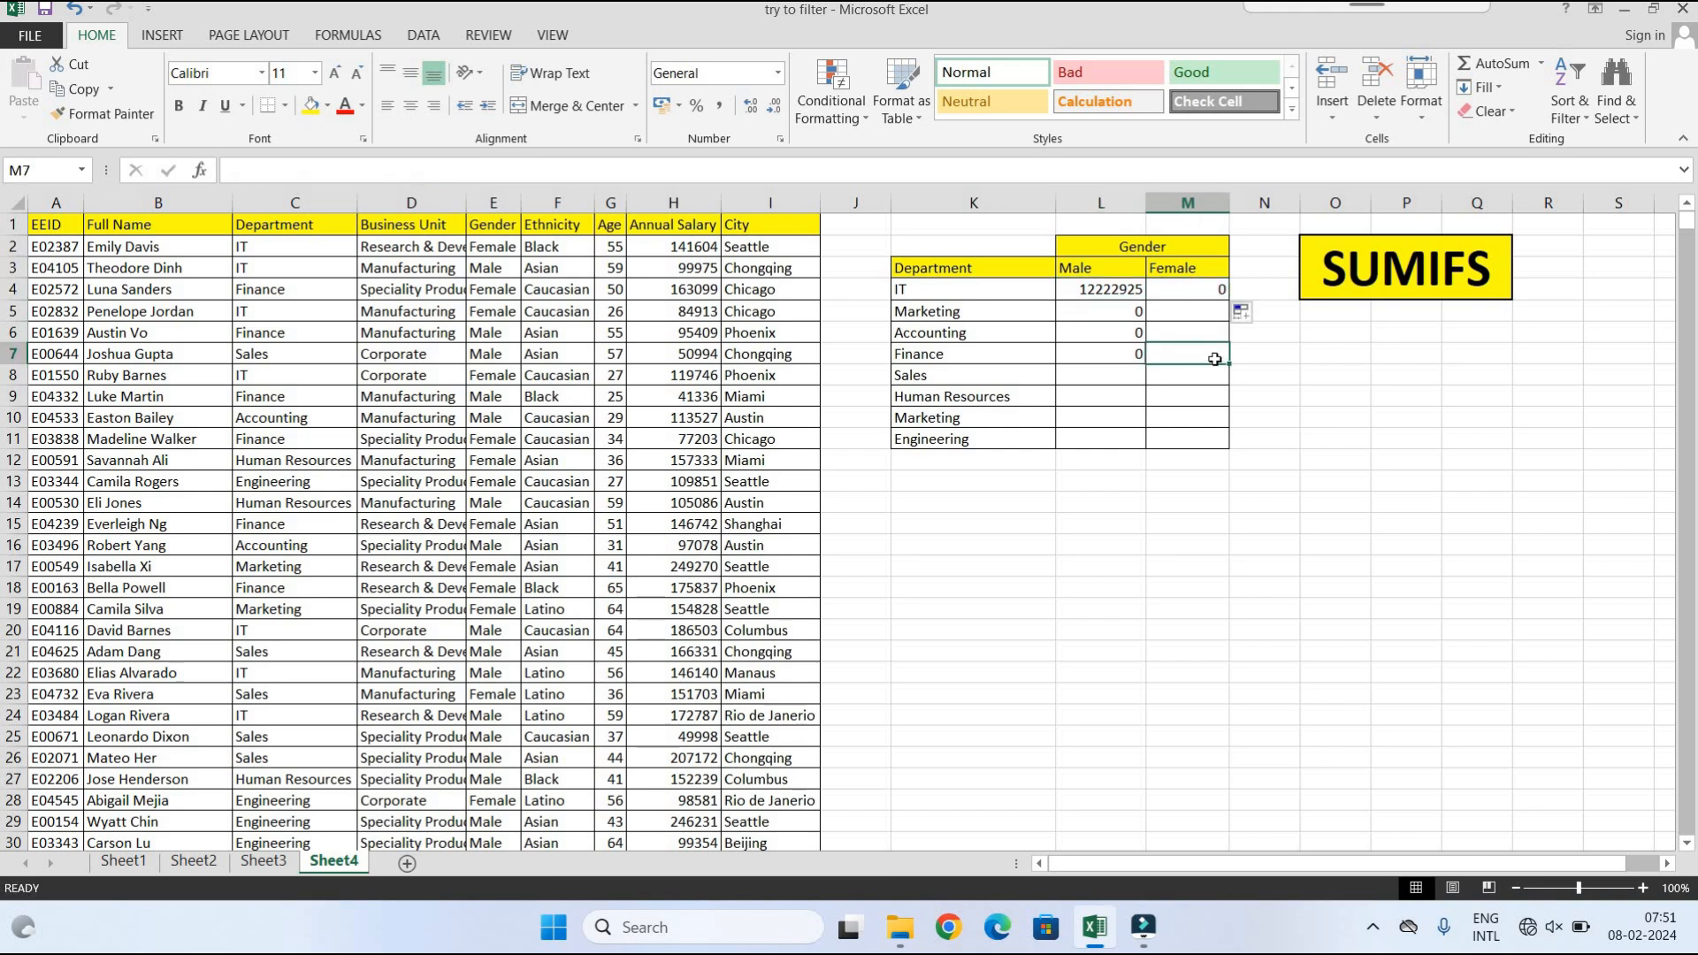
Step: Compare the formulas in L4 and L5, and clear the copied formulas from L5:L7 and M4
left_click(1111, 284)
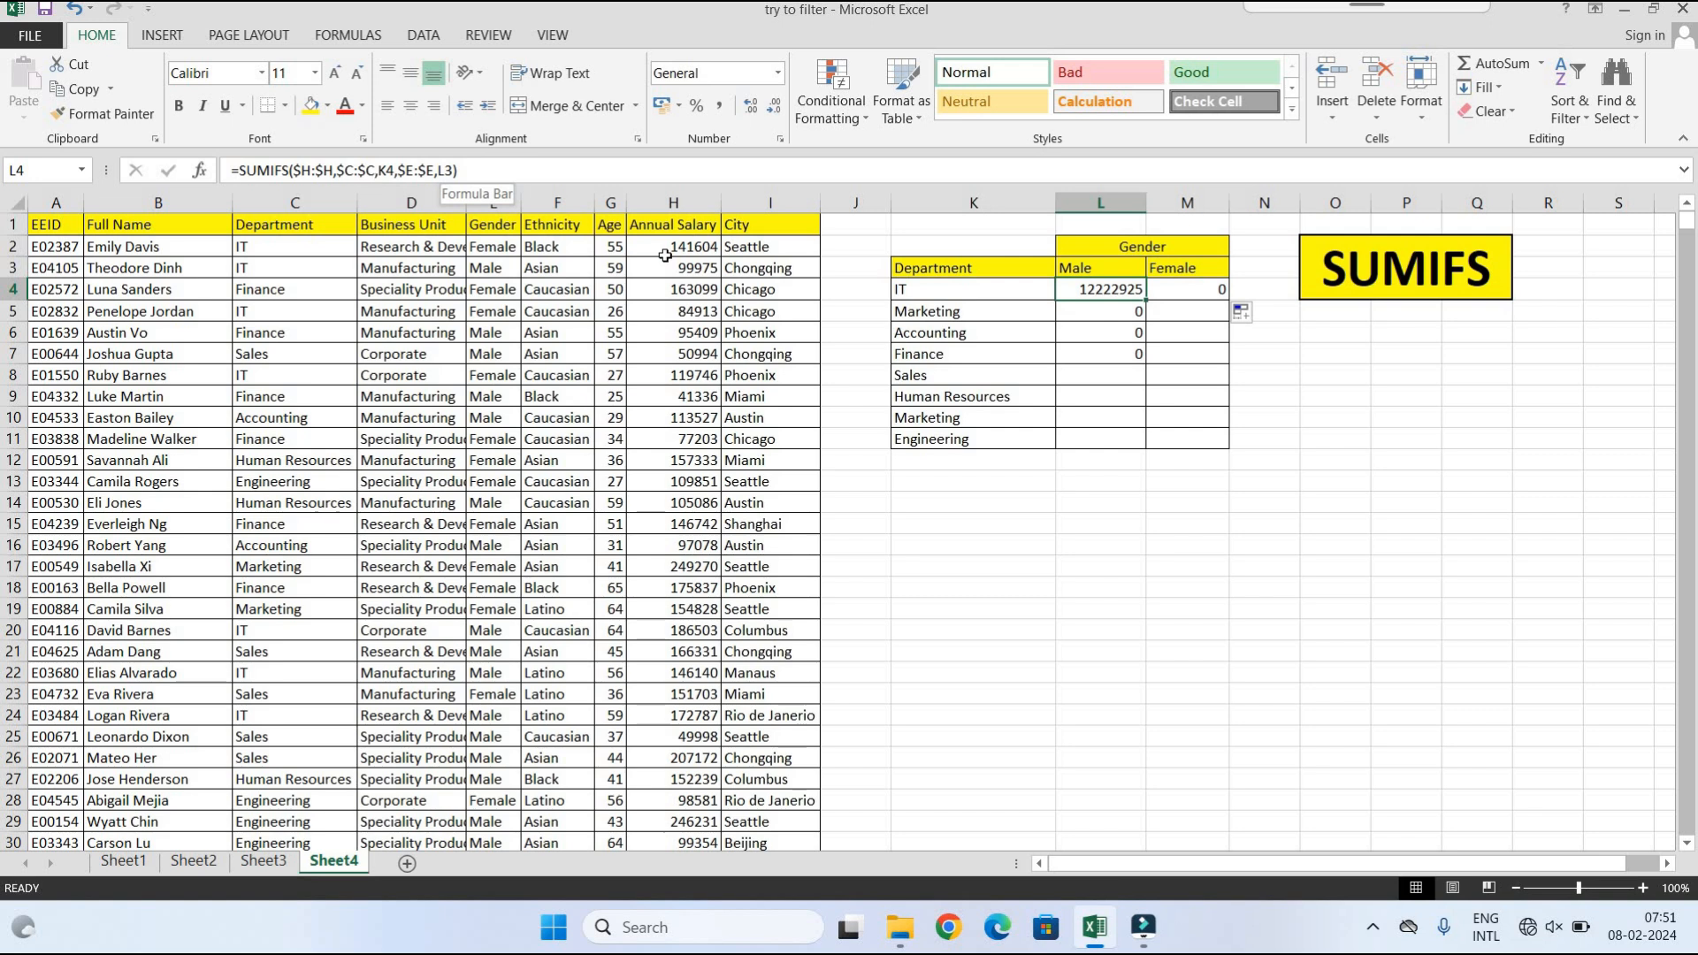
left_click(1111, 314)
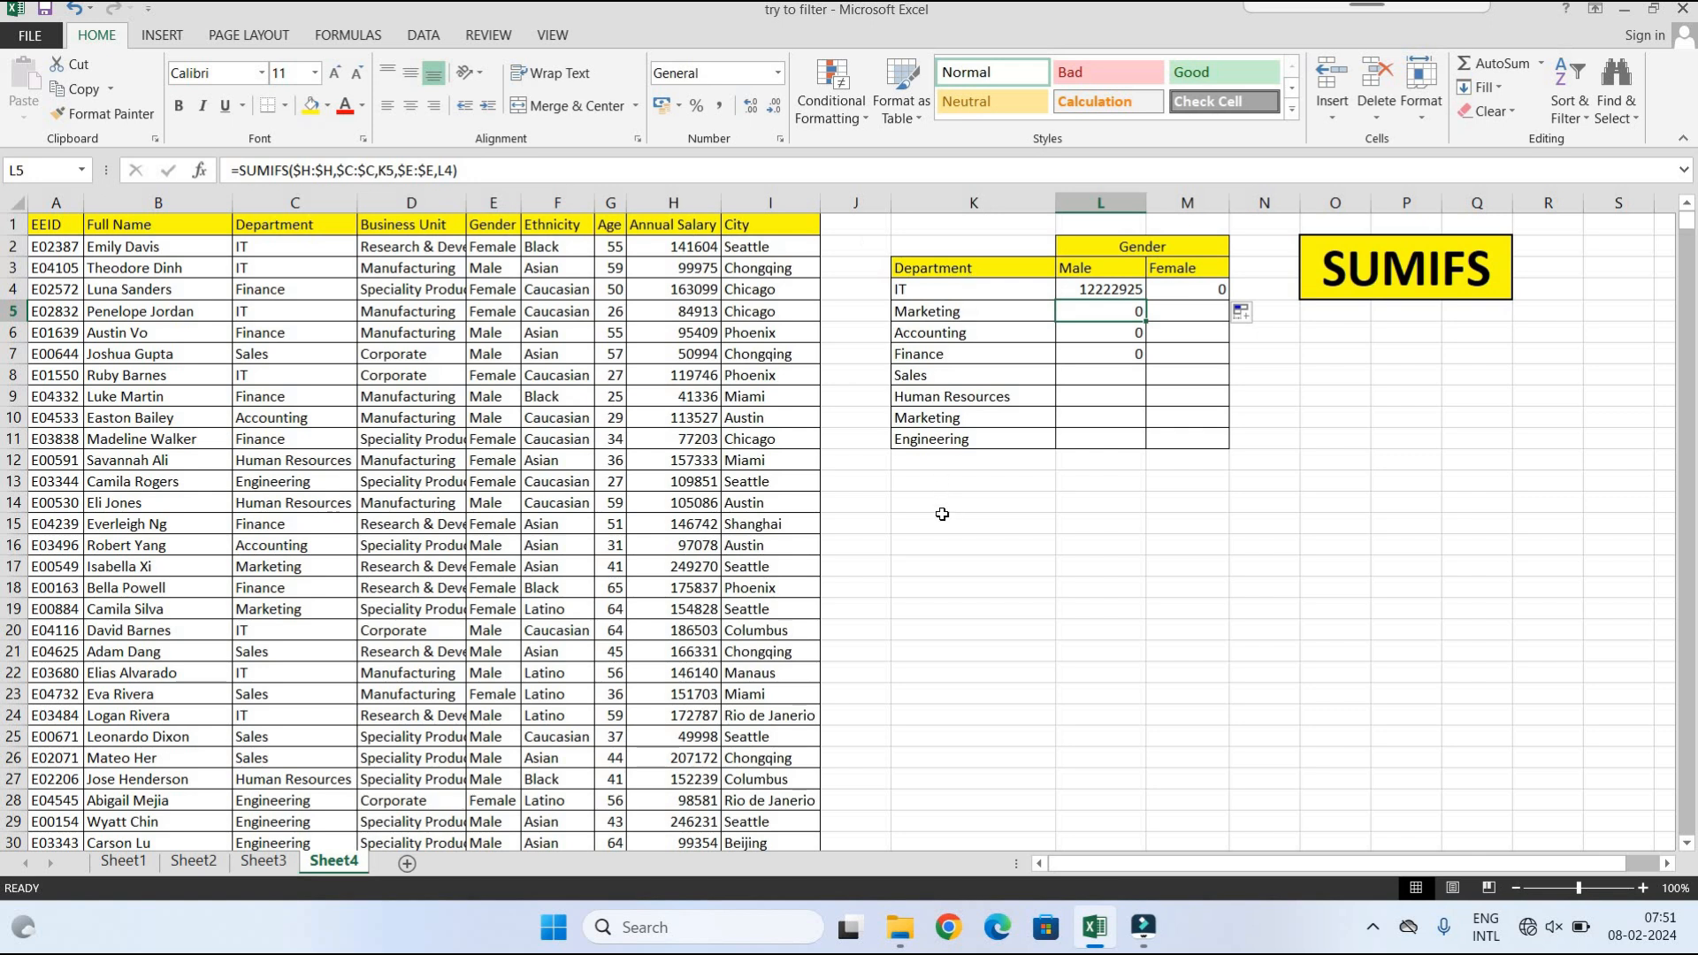
left_click(1170, 334)
left_click_drag(1101, 311, 1105, 353)
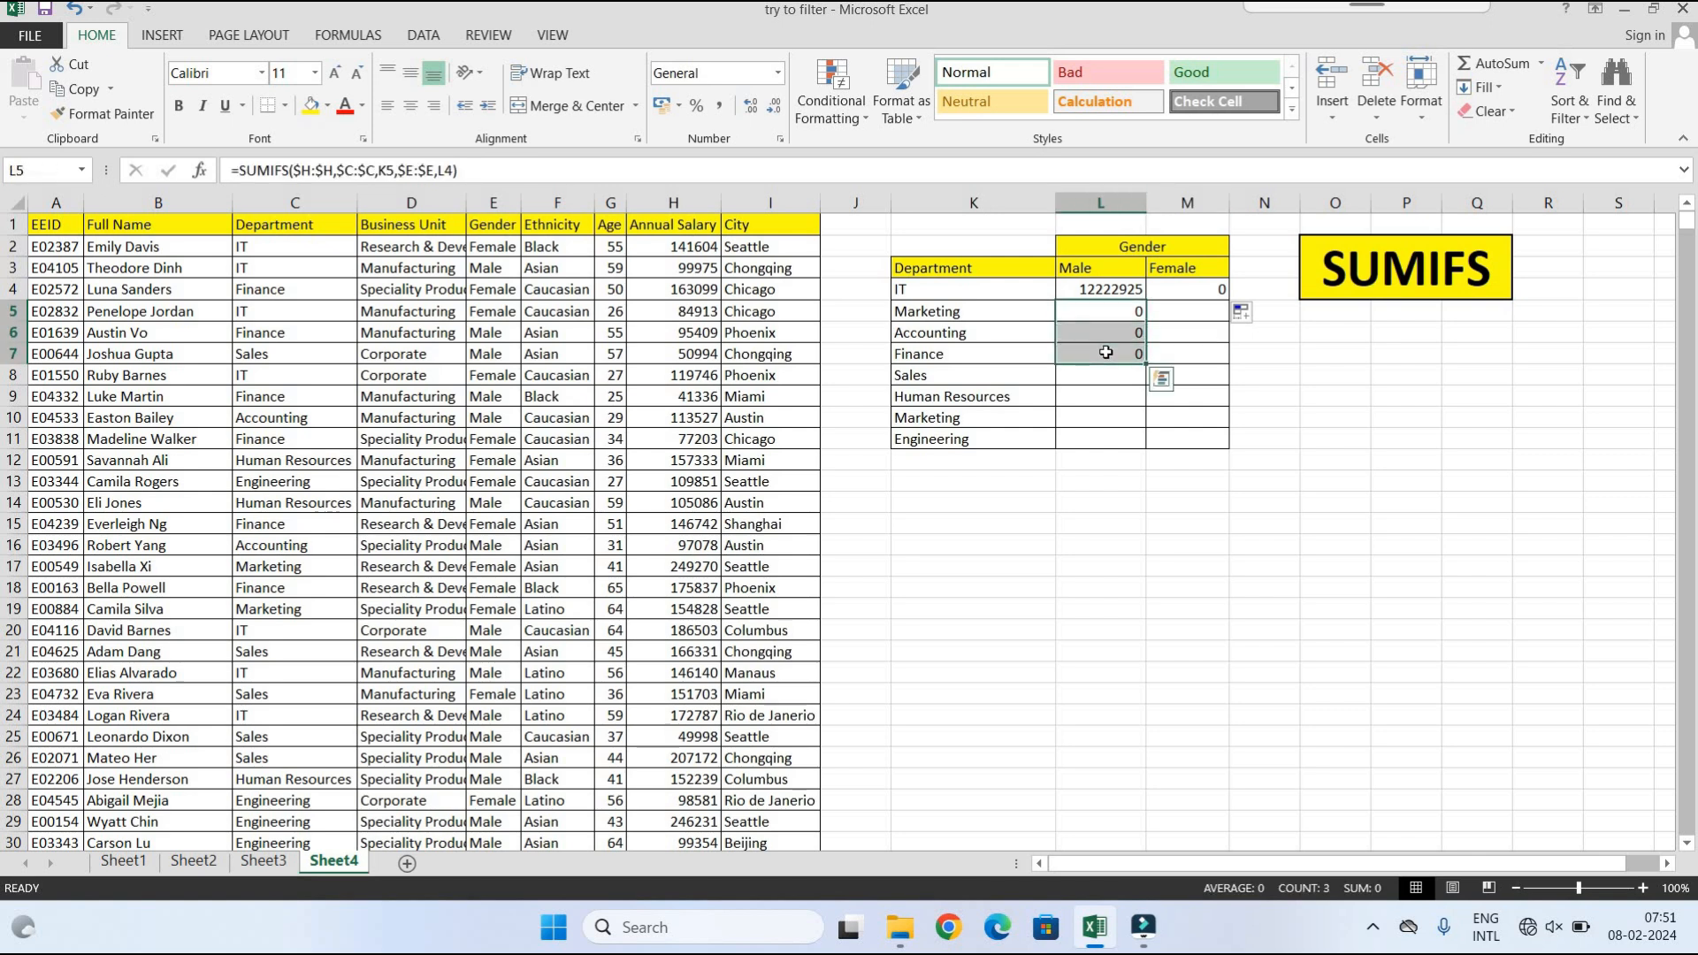
key("Delete")
left_click(1204, 290)
key("Delete")
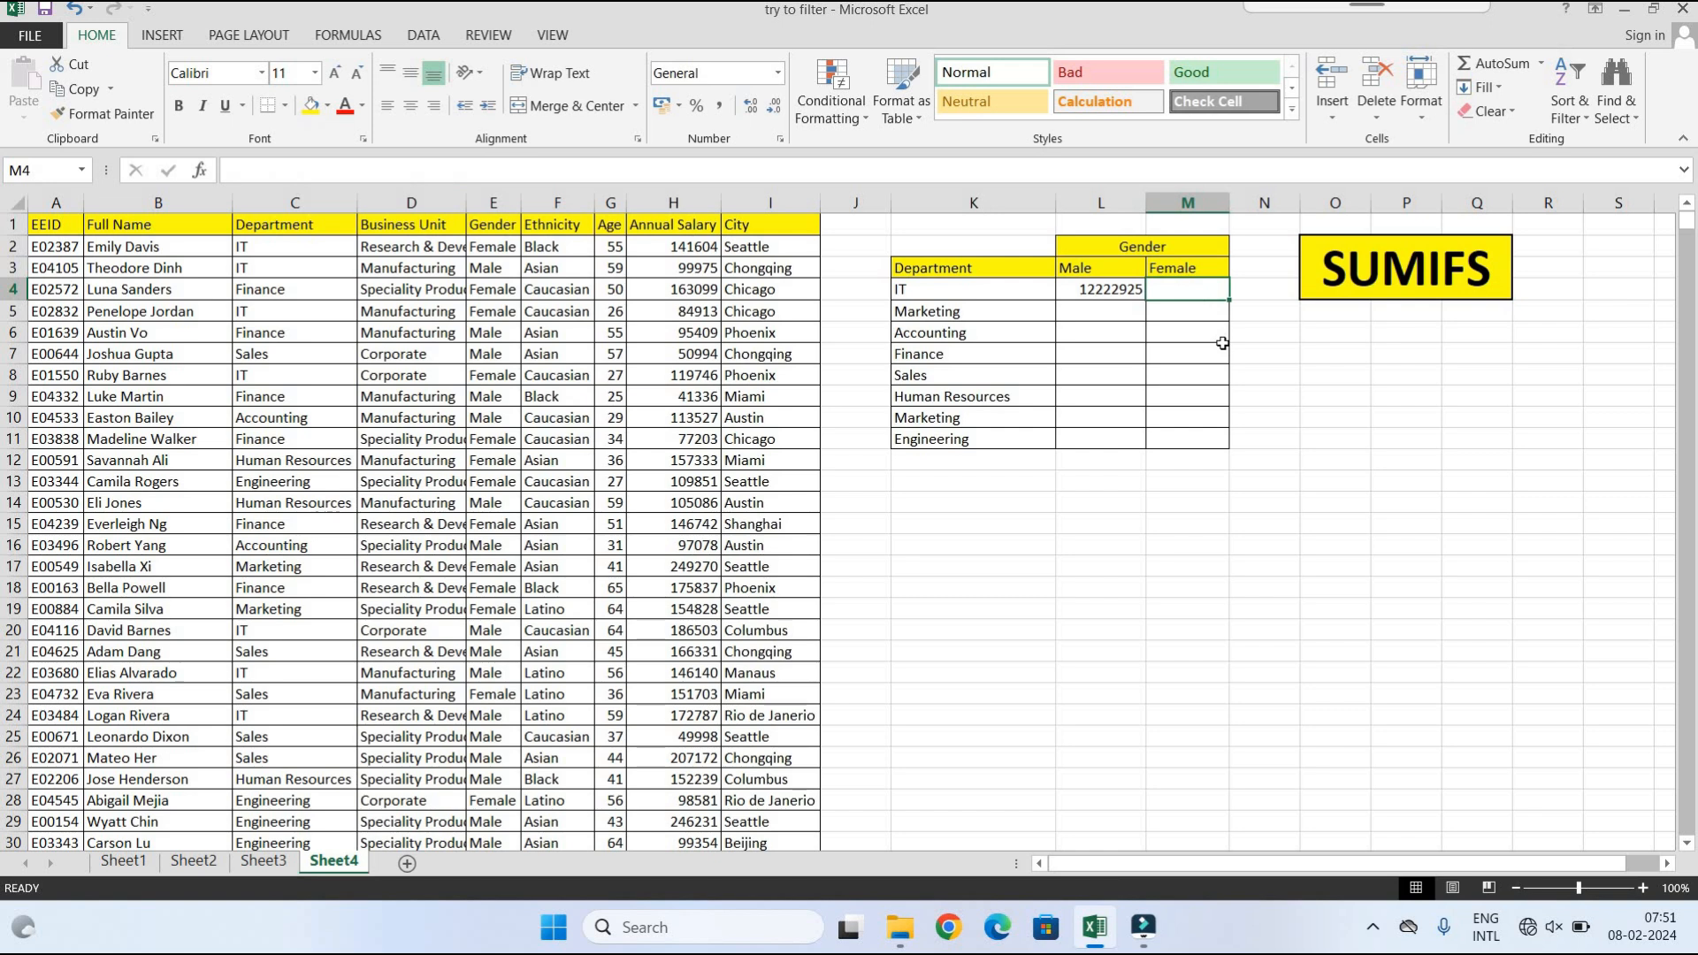
Step: Edit the SUMIFS formula in L4 so the department criterion uses the column-locked reference $K4
left_click(1116, 297)
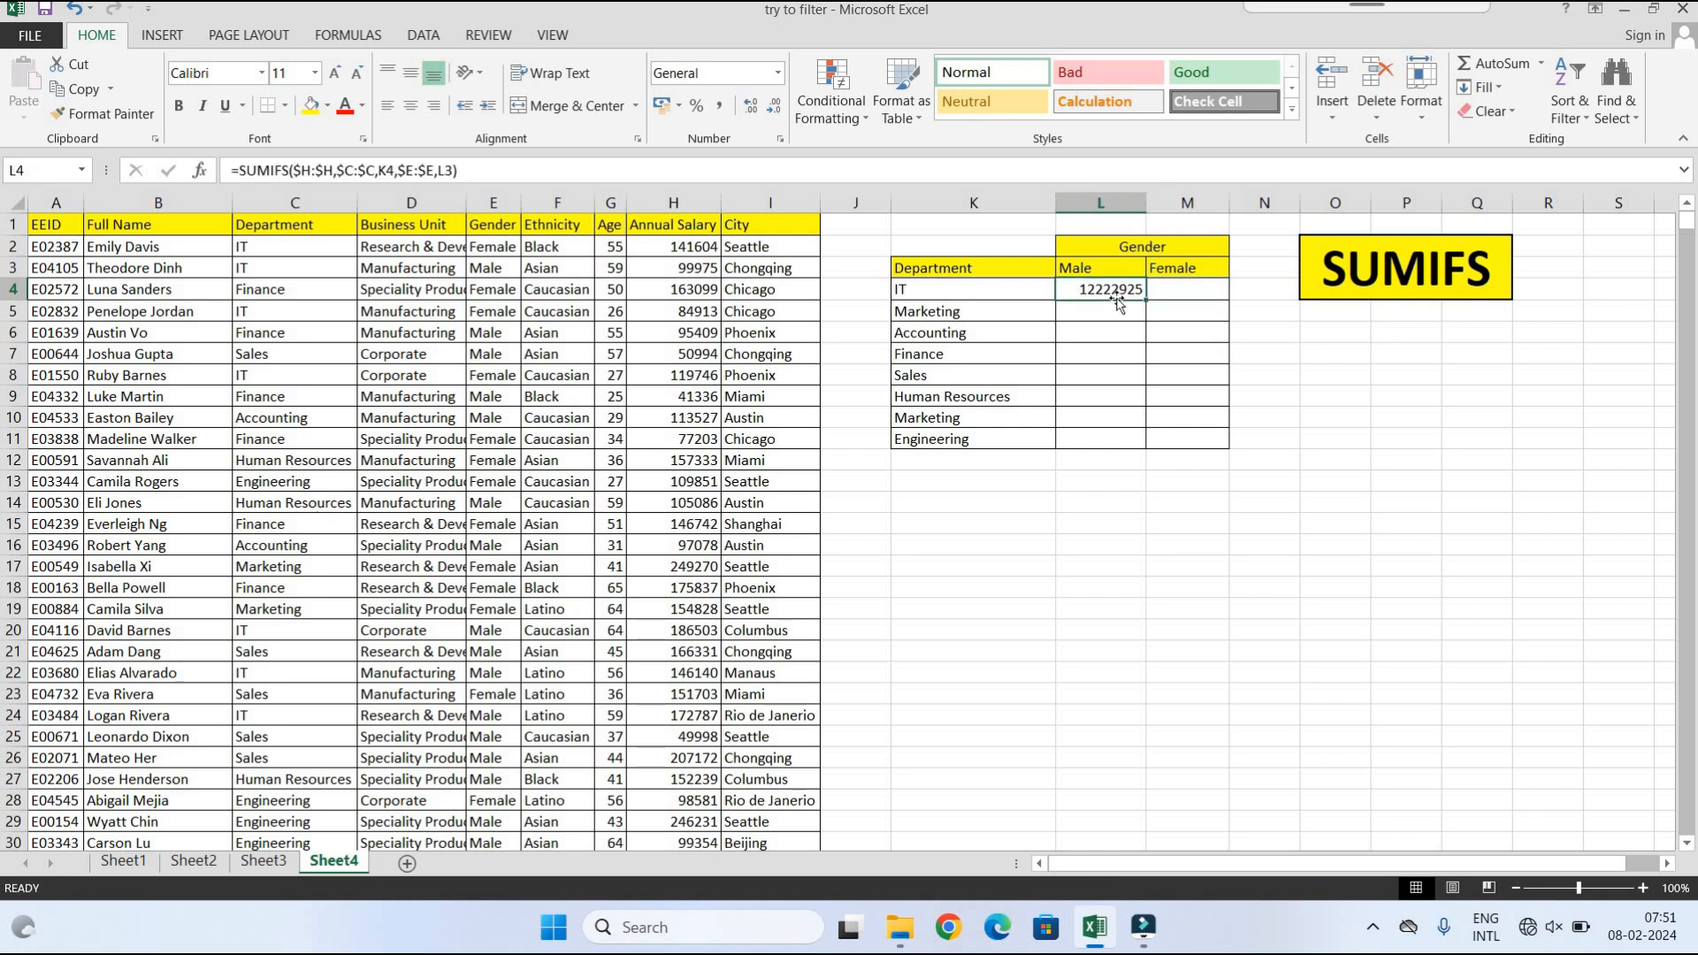
double_click(1117, 292)
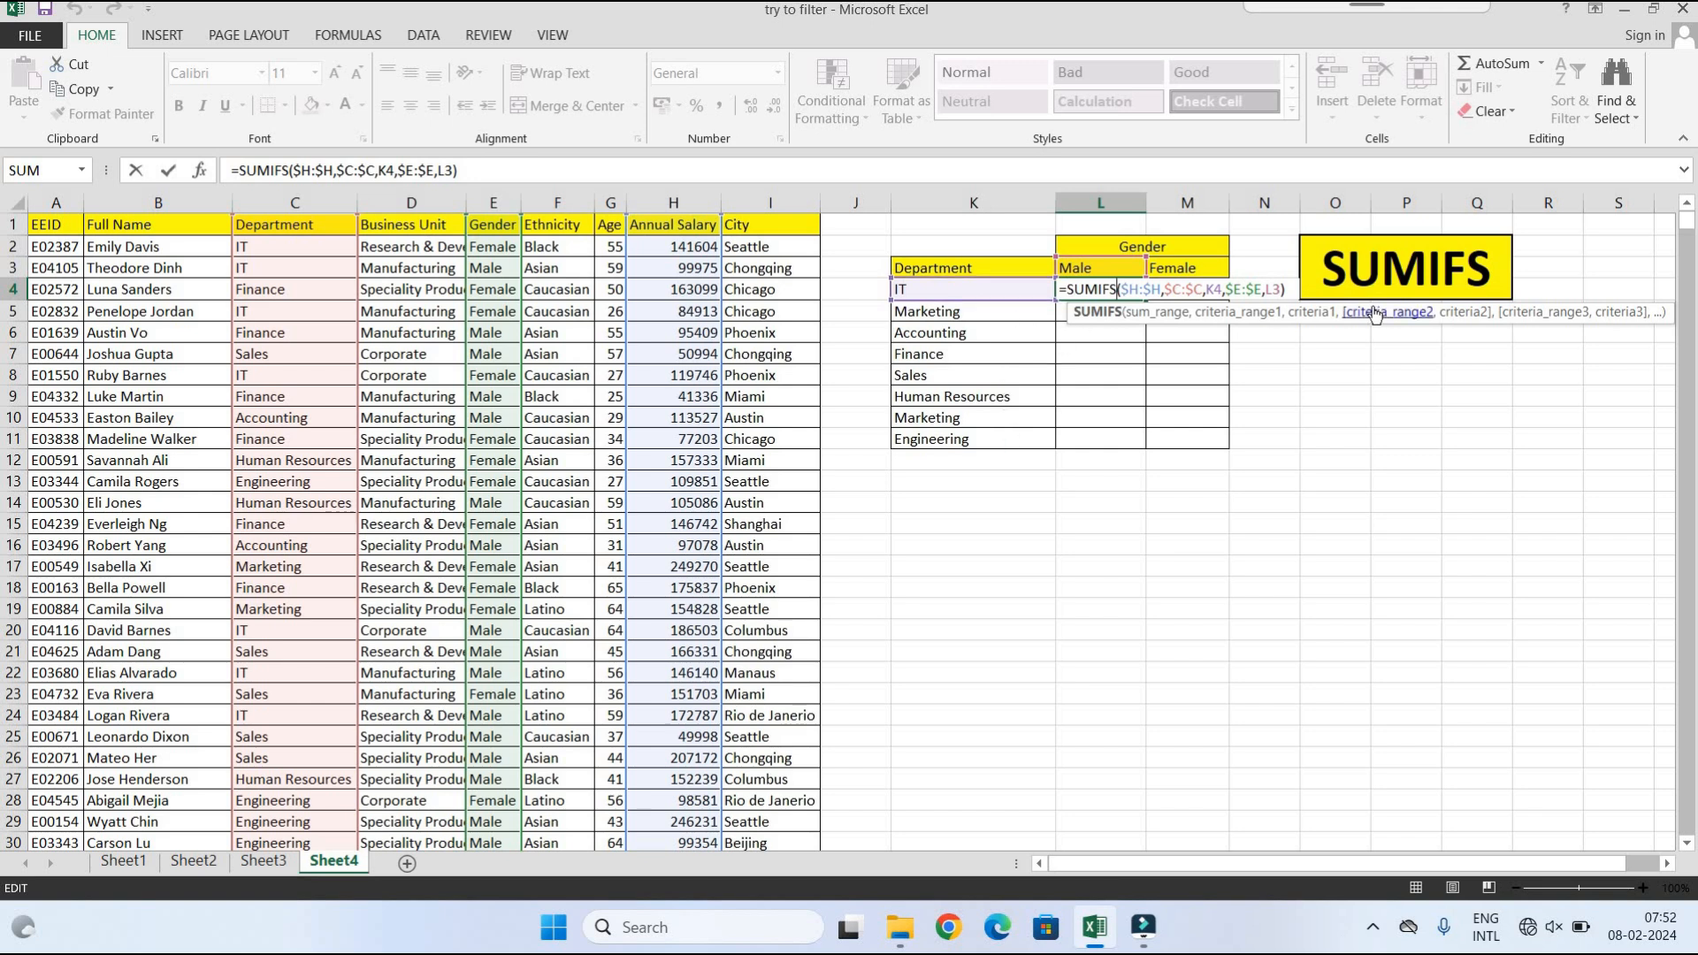
left_click(1218, 289)
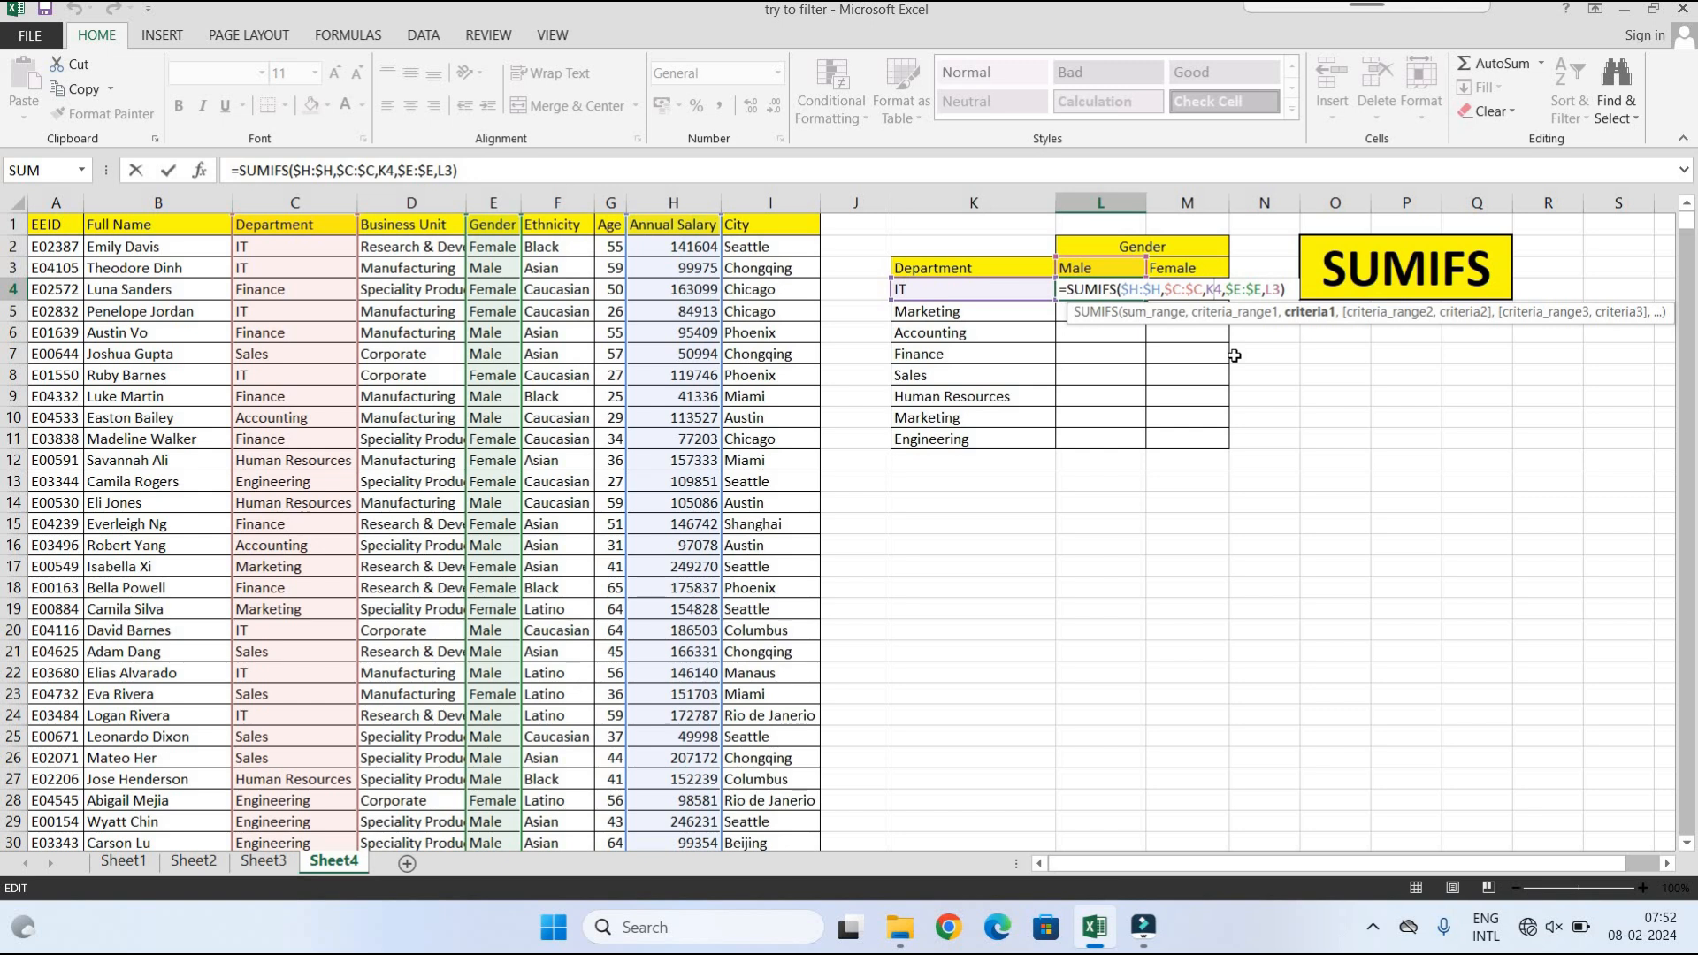
key("F4")
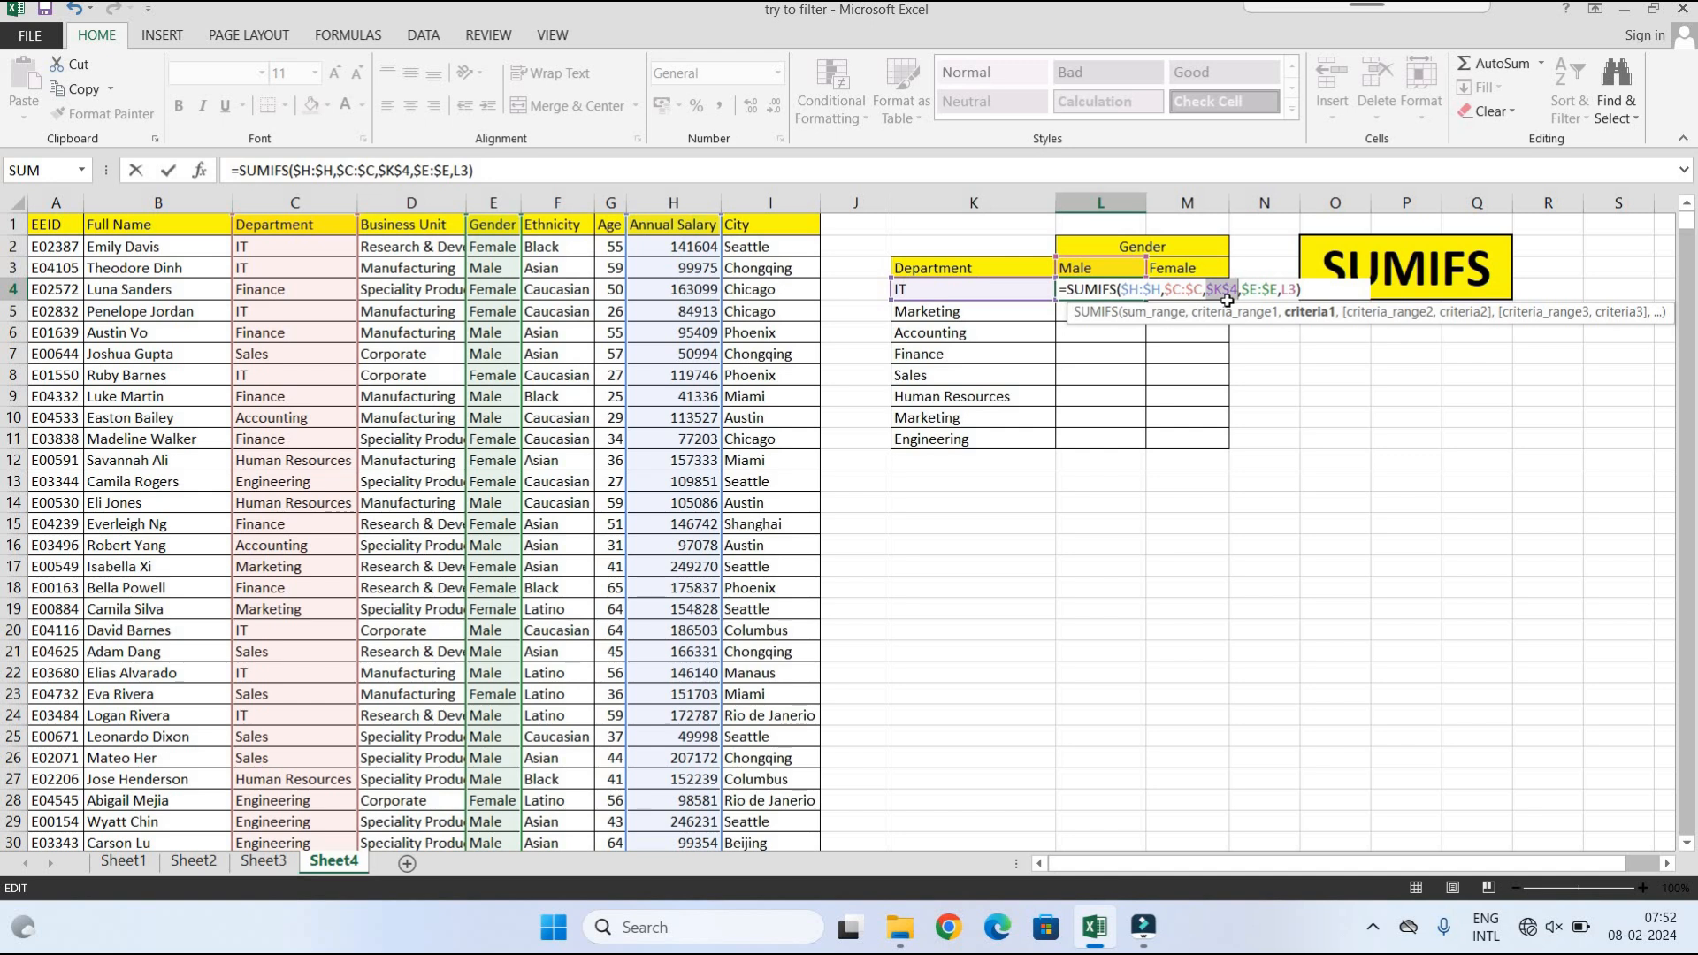
key("F4")
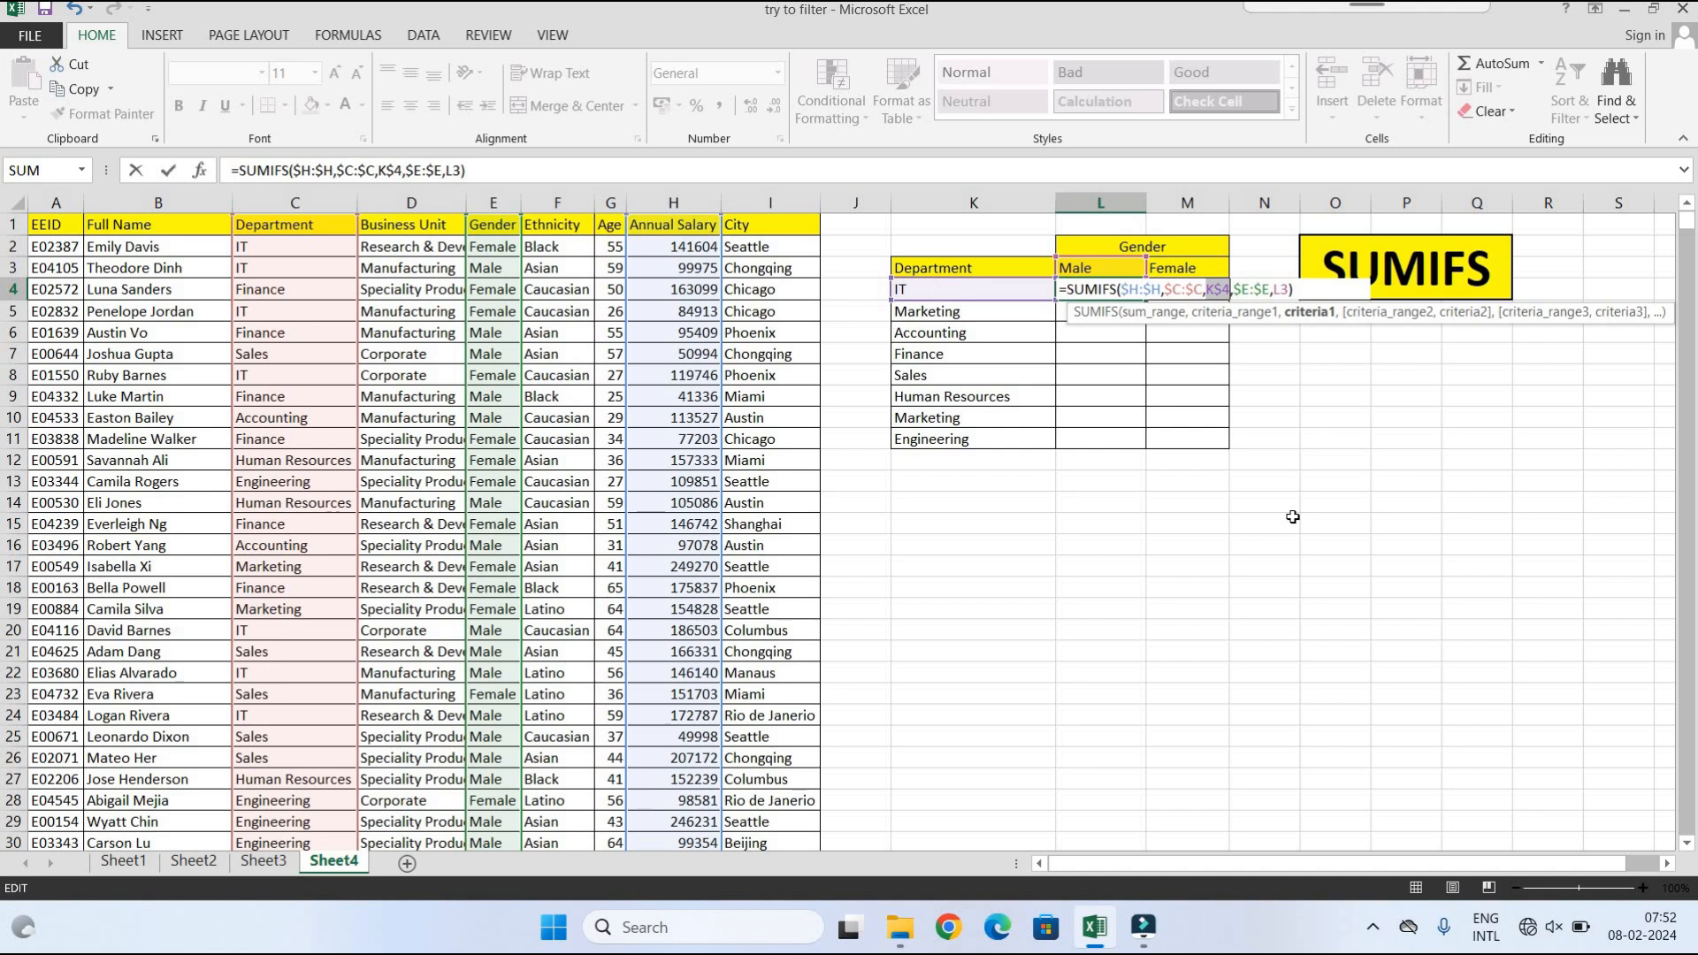
key("F4")
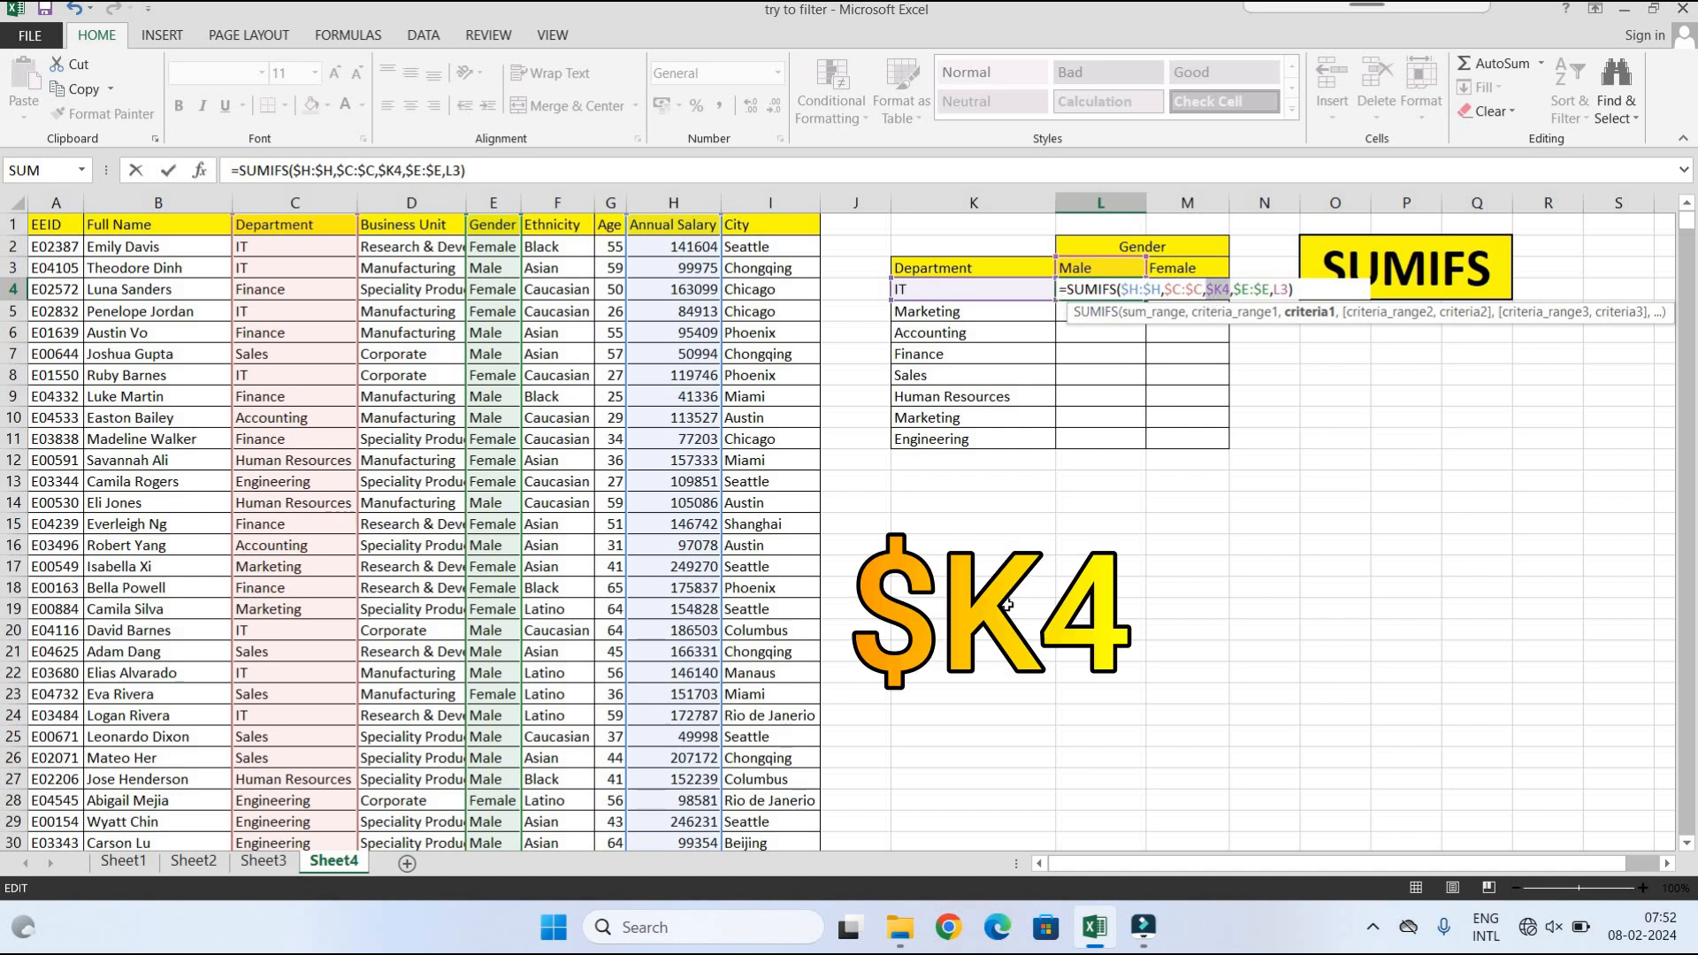
Step: Change the gender criterion in the L4 formula to the row-locked reference L$3 and commit the formula
left_click(1285, 290)
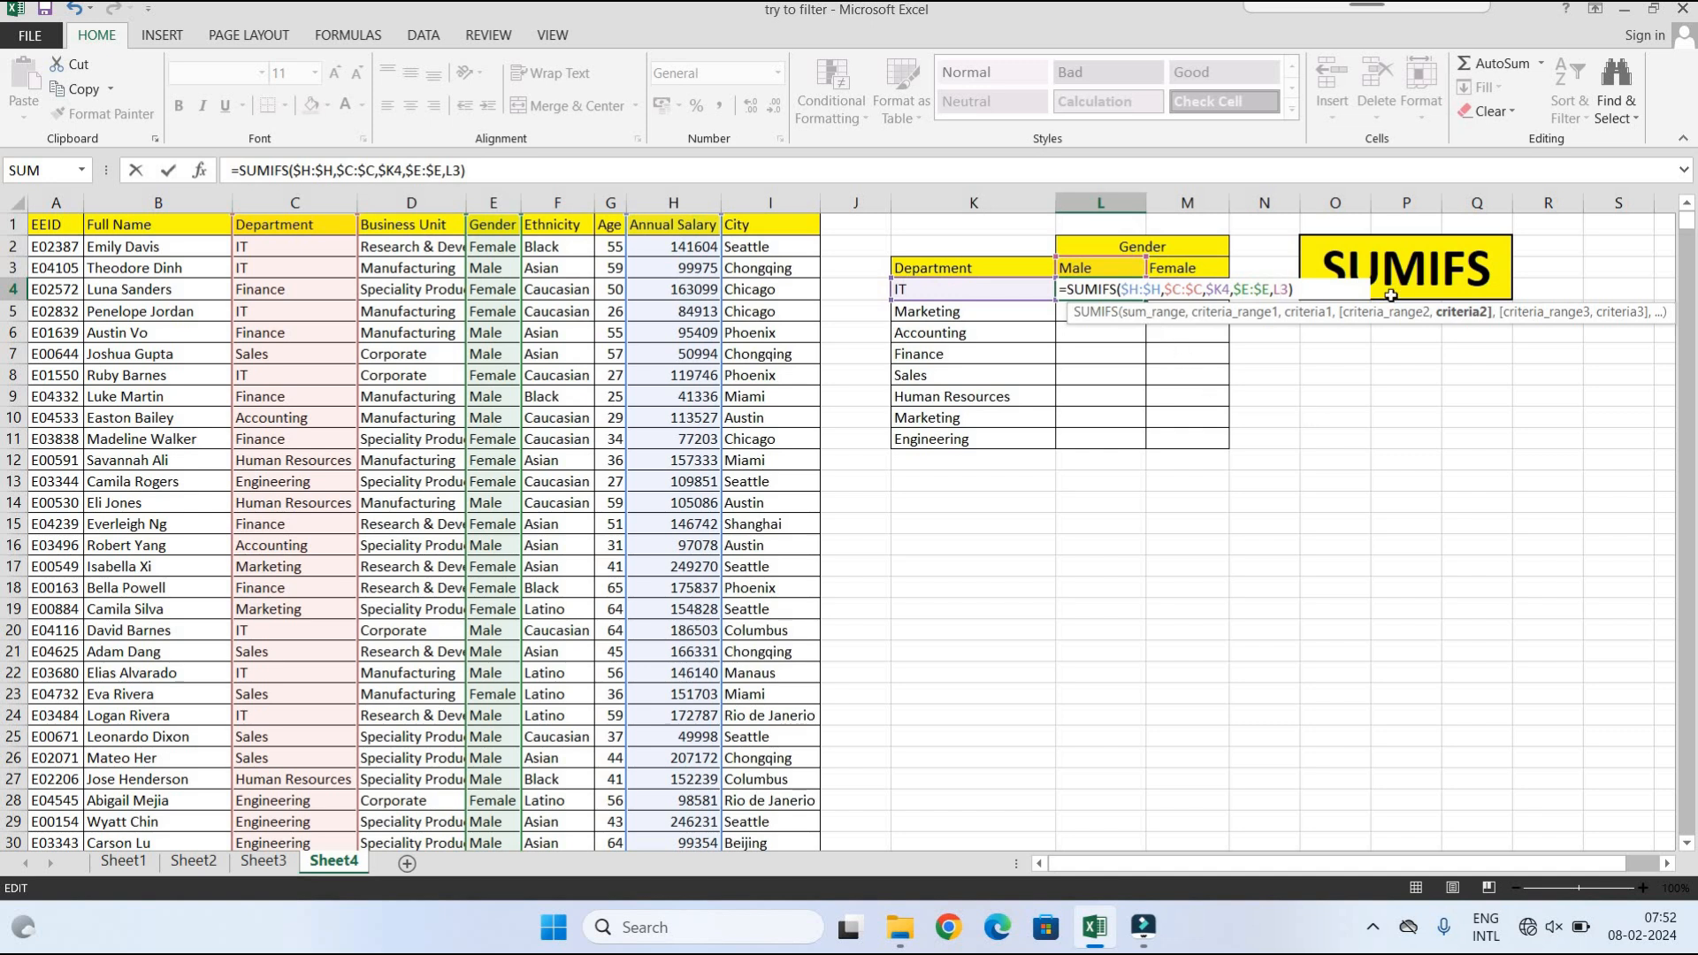
key("F4")
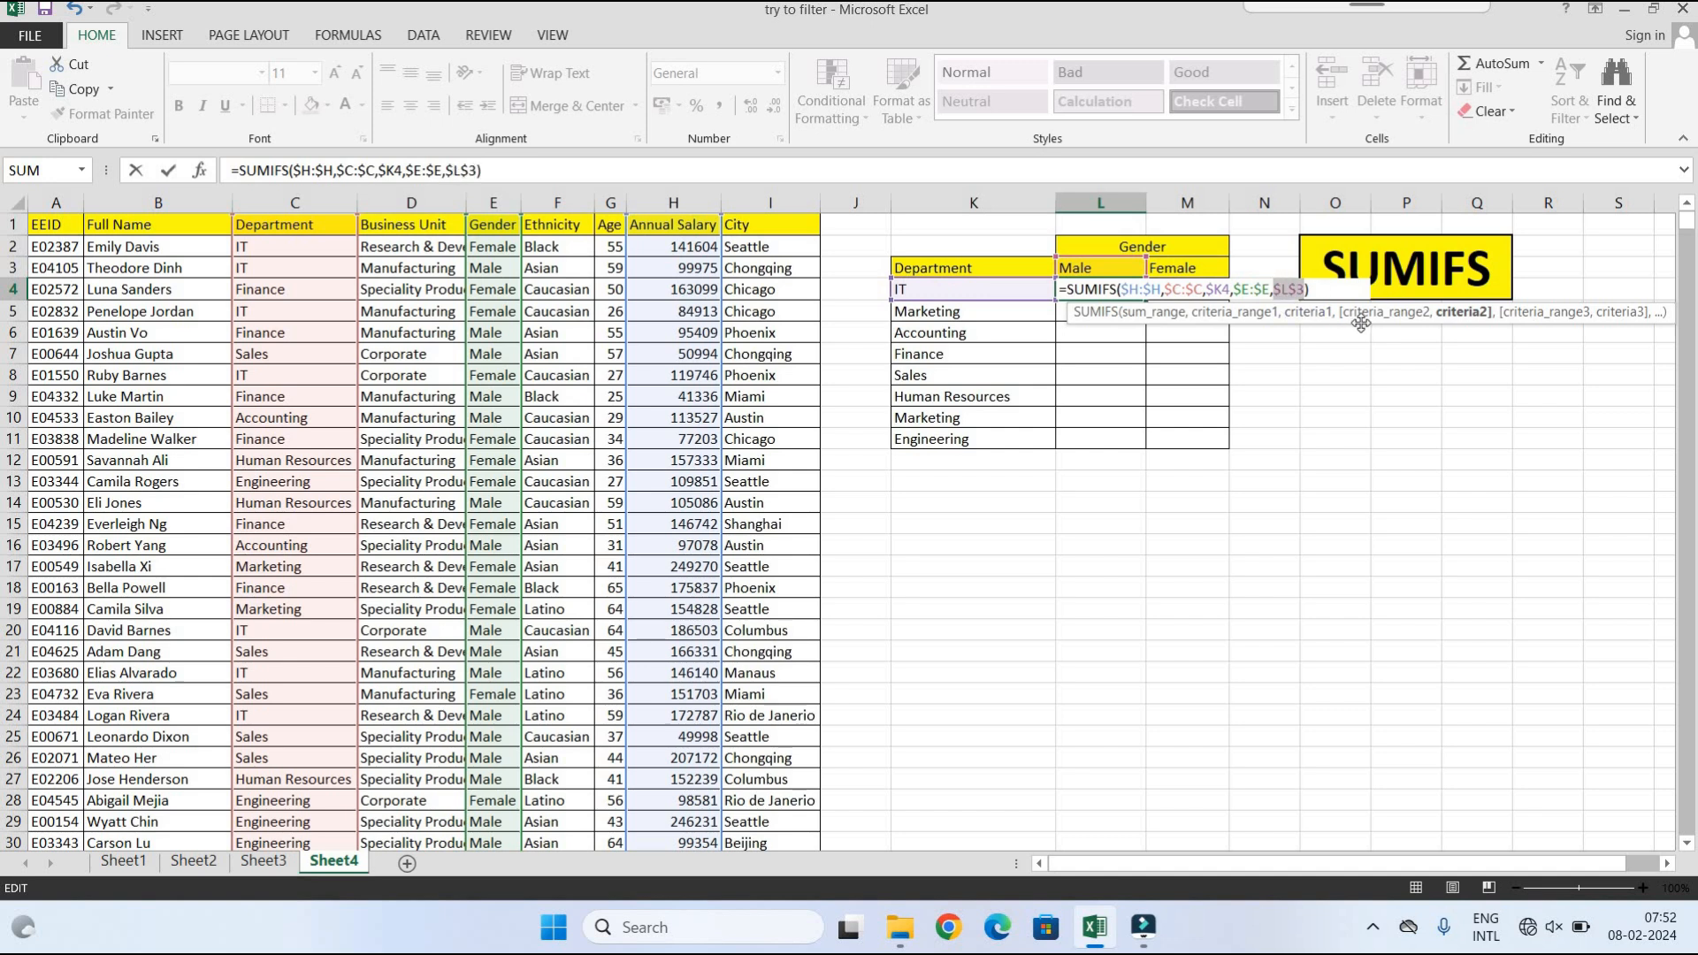
key("F4")
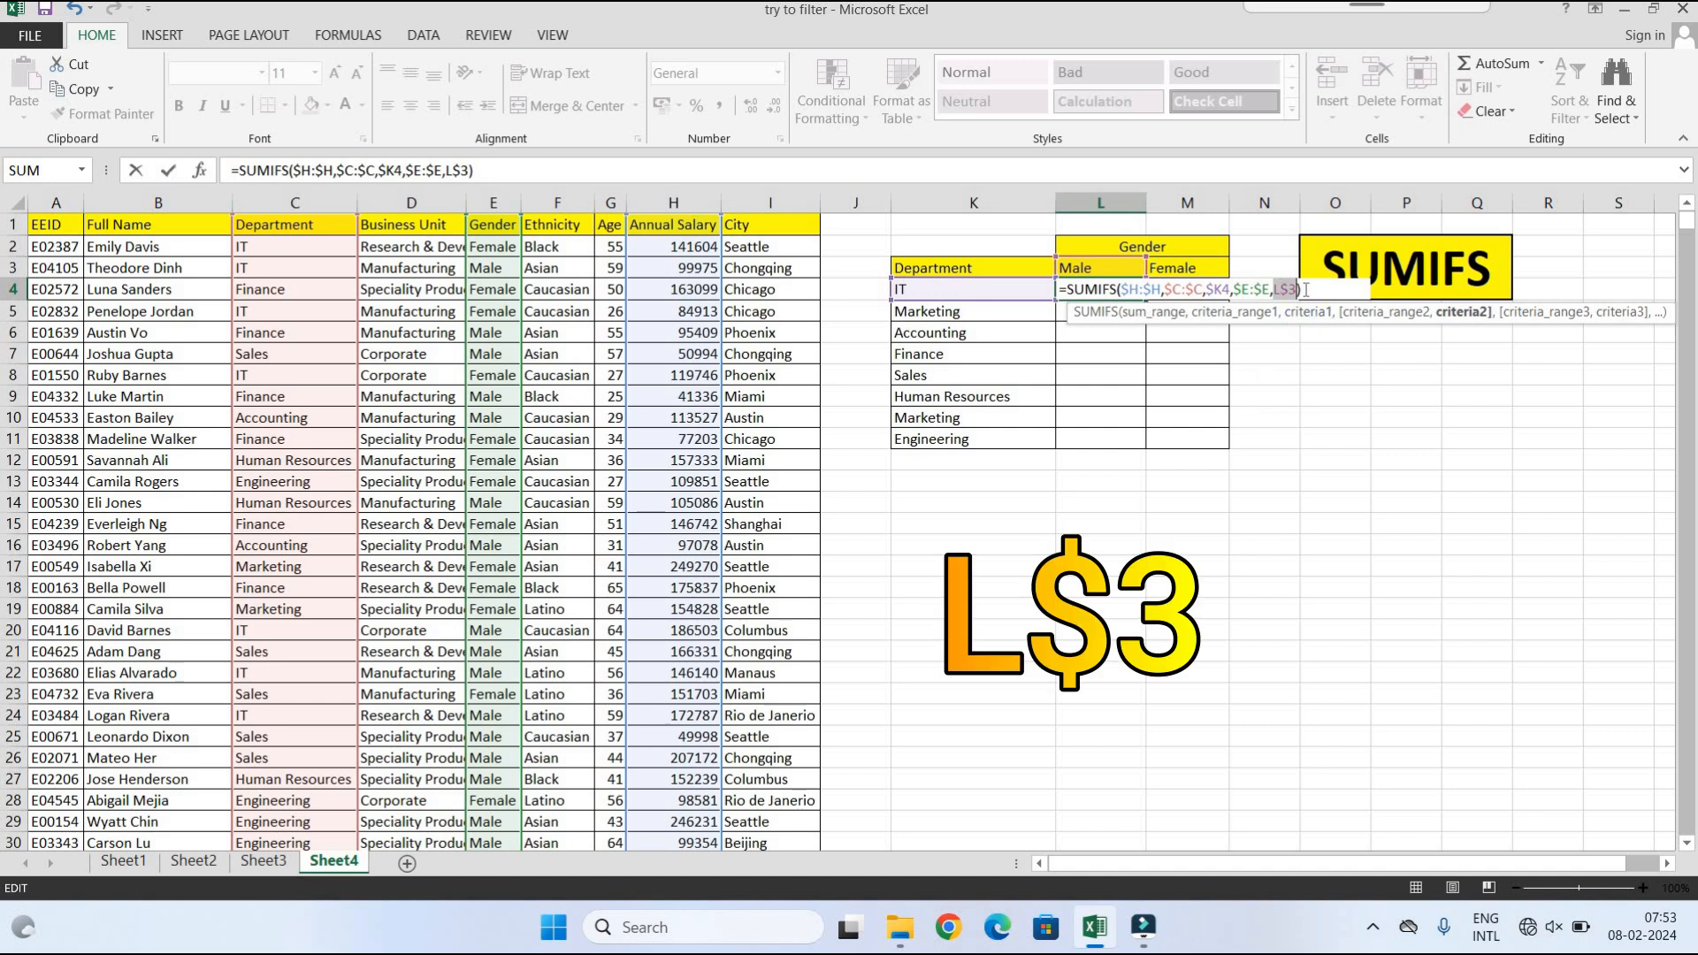
left_click(1305, 289)
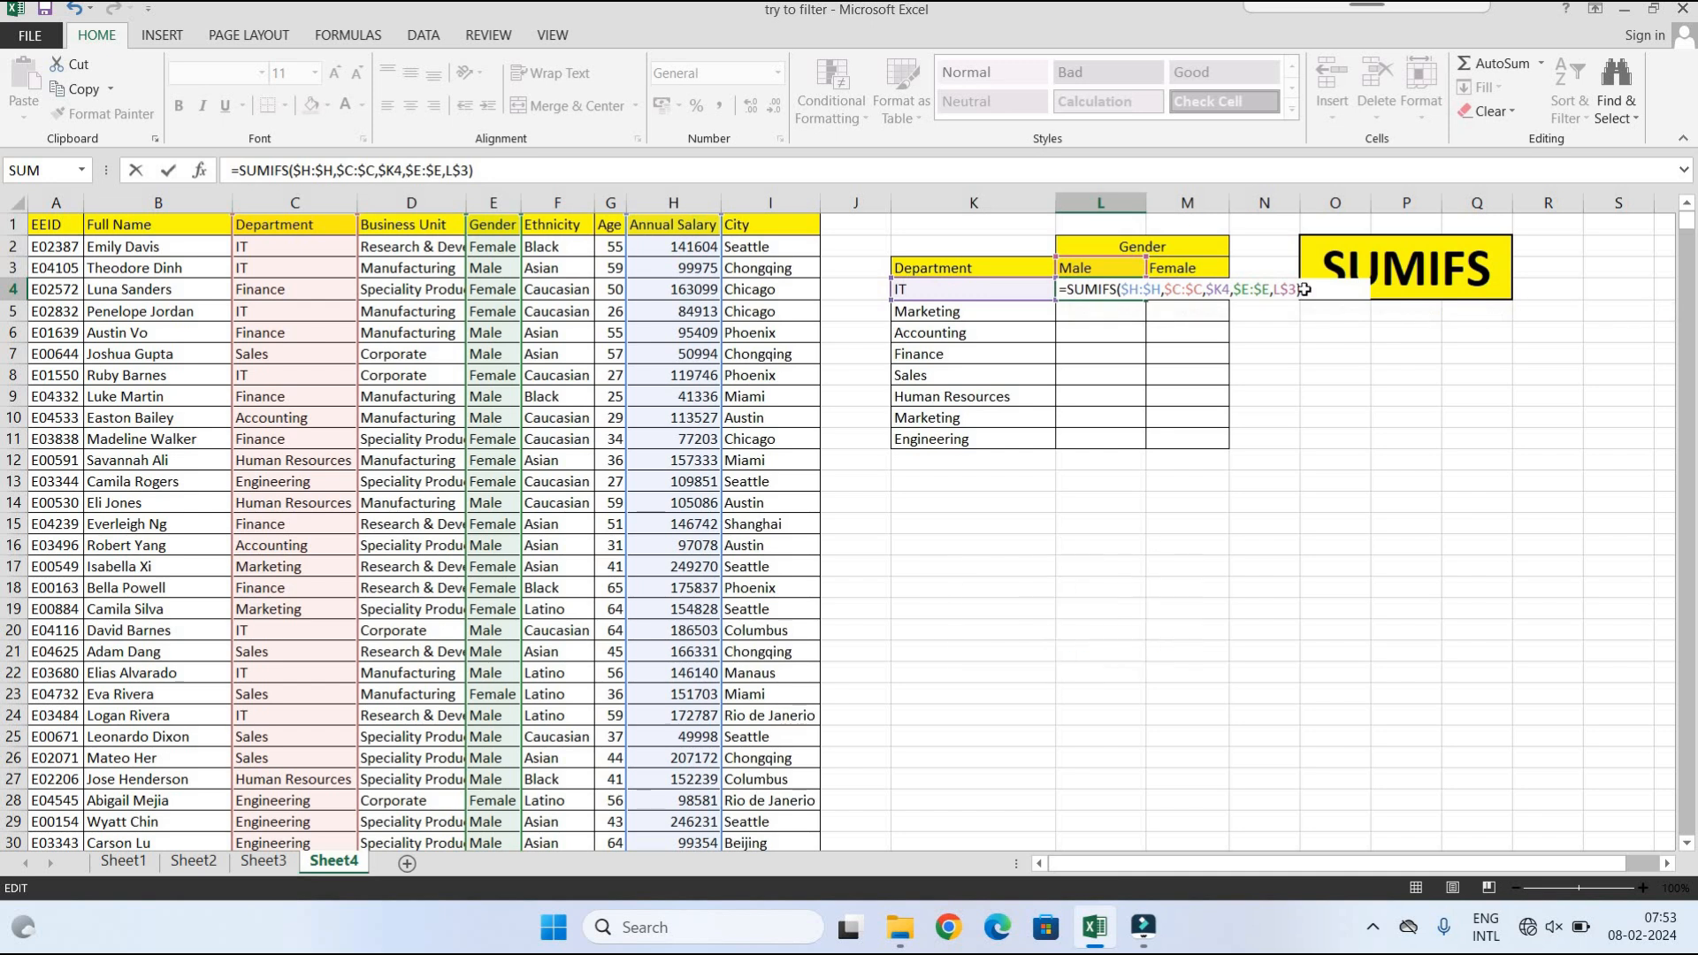
key("Return")
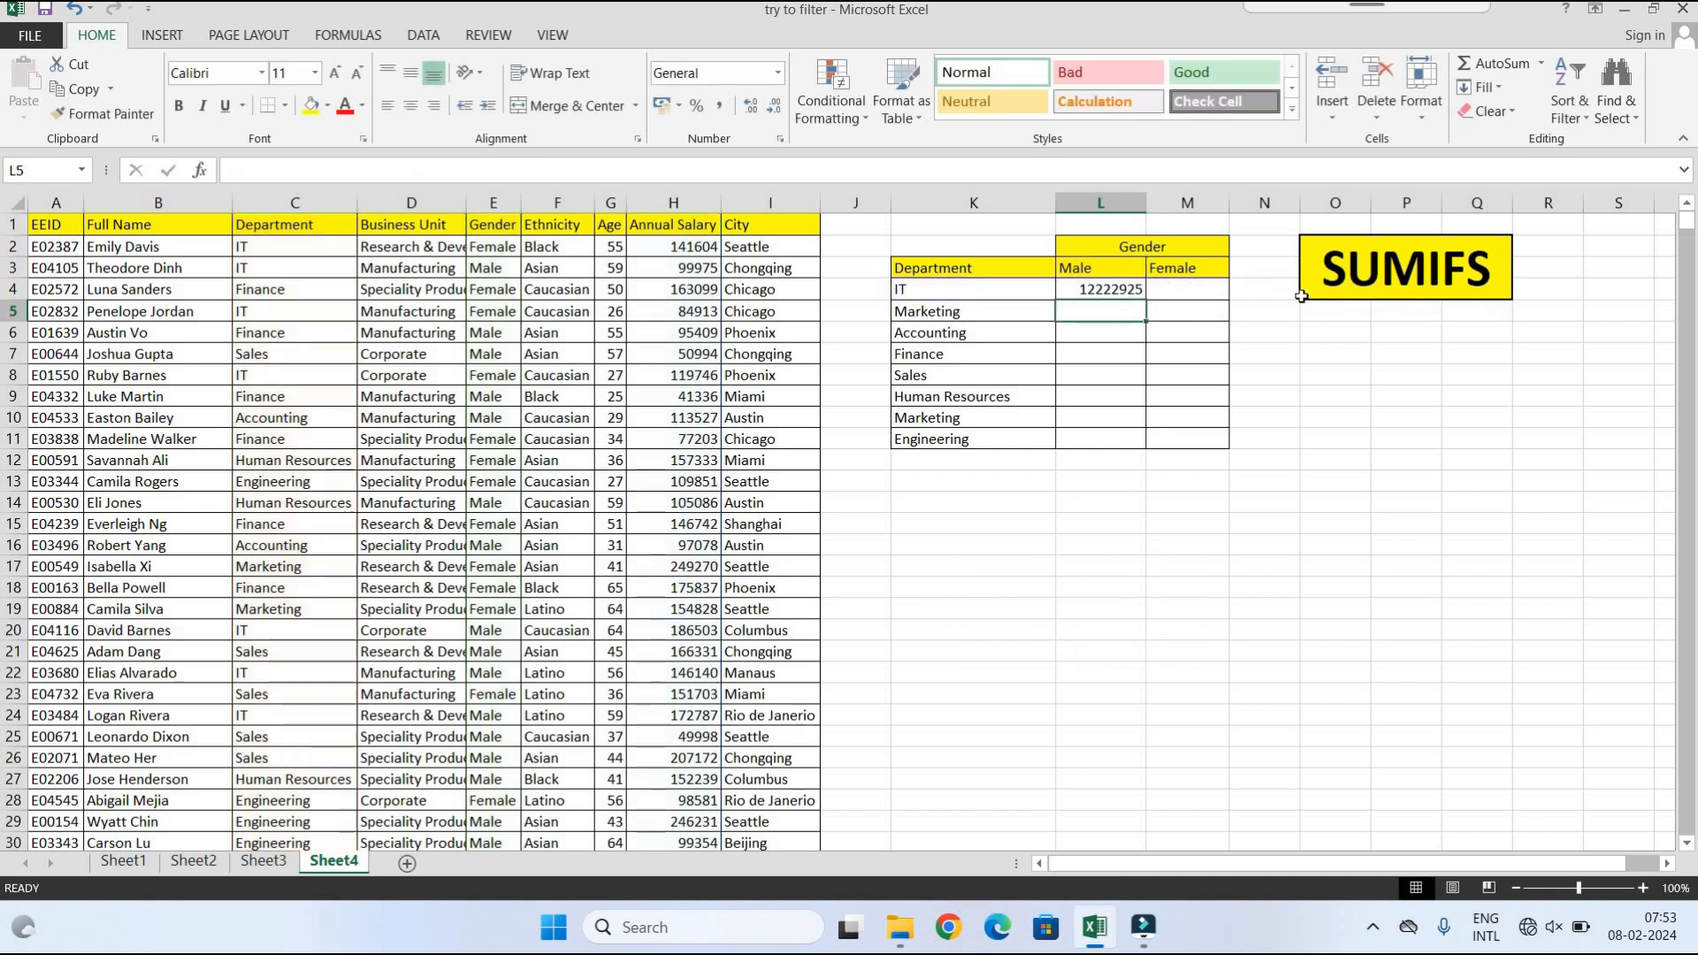
Step: Fill the L4 formula across and down through L4:M11 and center the values horizontally
left_click(1121, 287)
left_click_drag(1146, 300, 1238, 464)
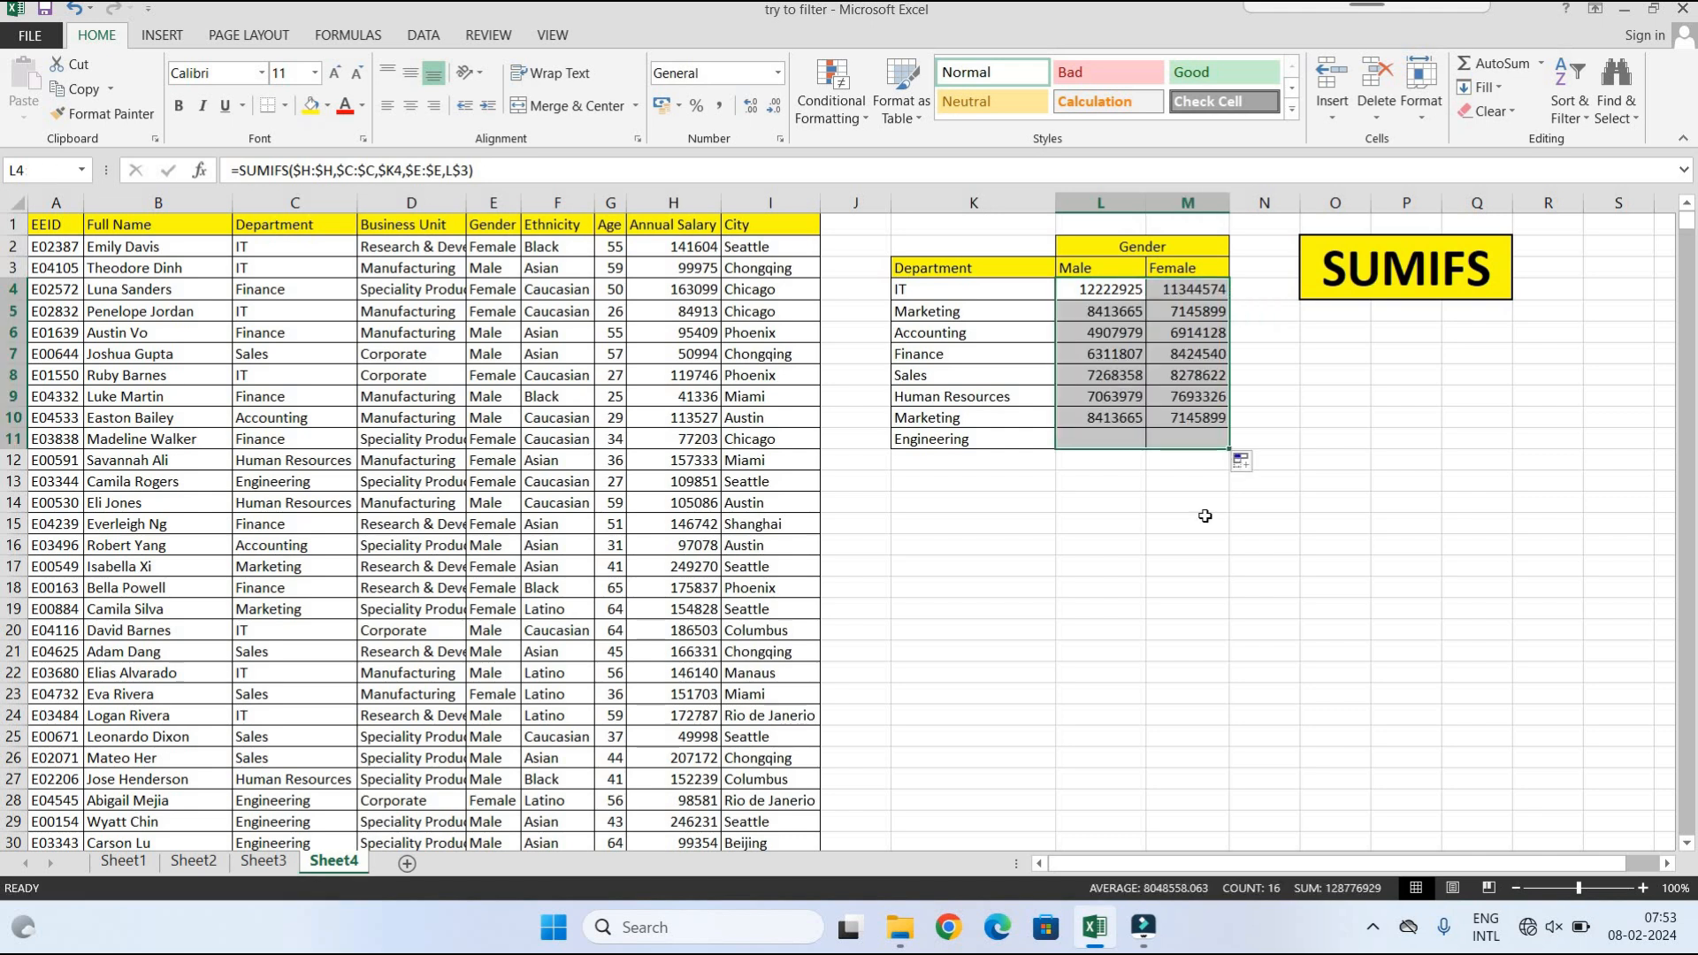
left_click(409, 106)
left_click(973, 524)
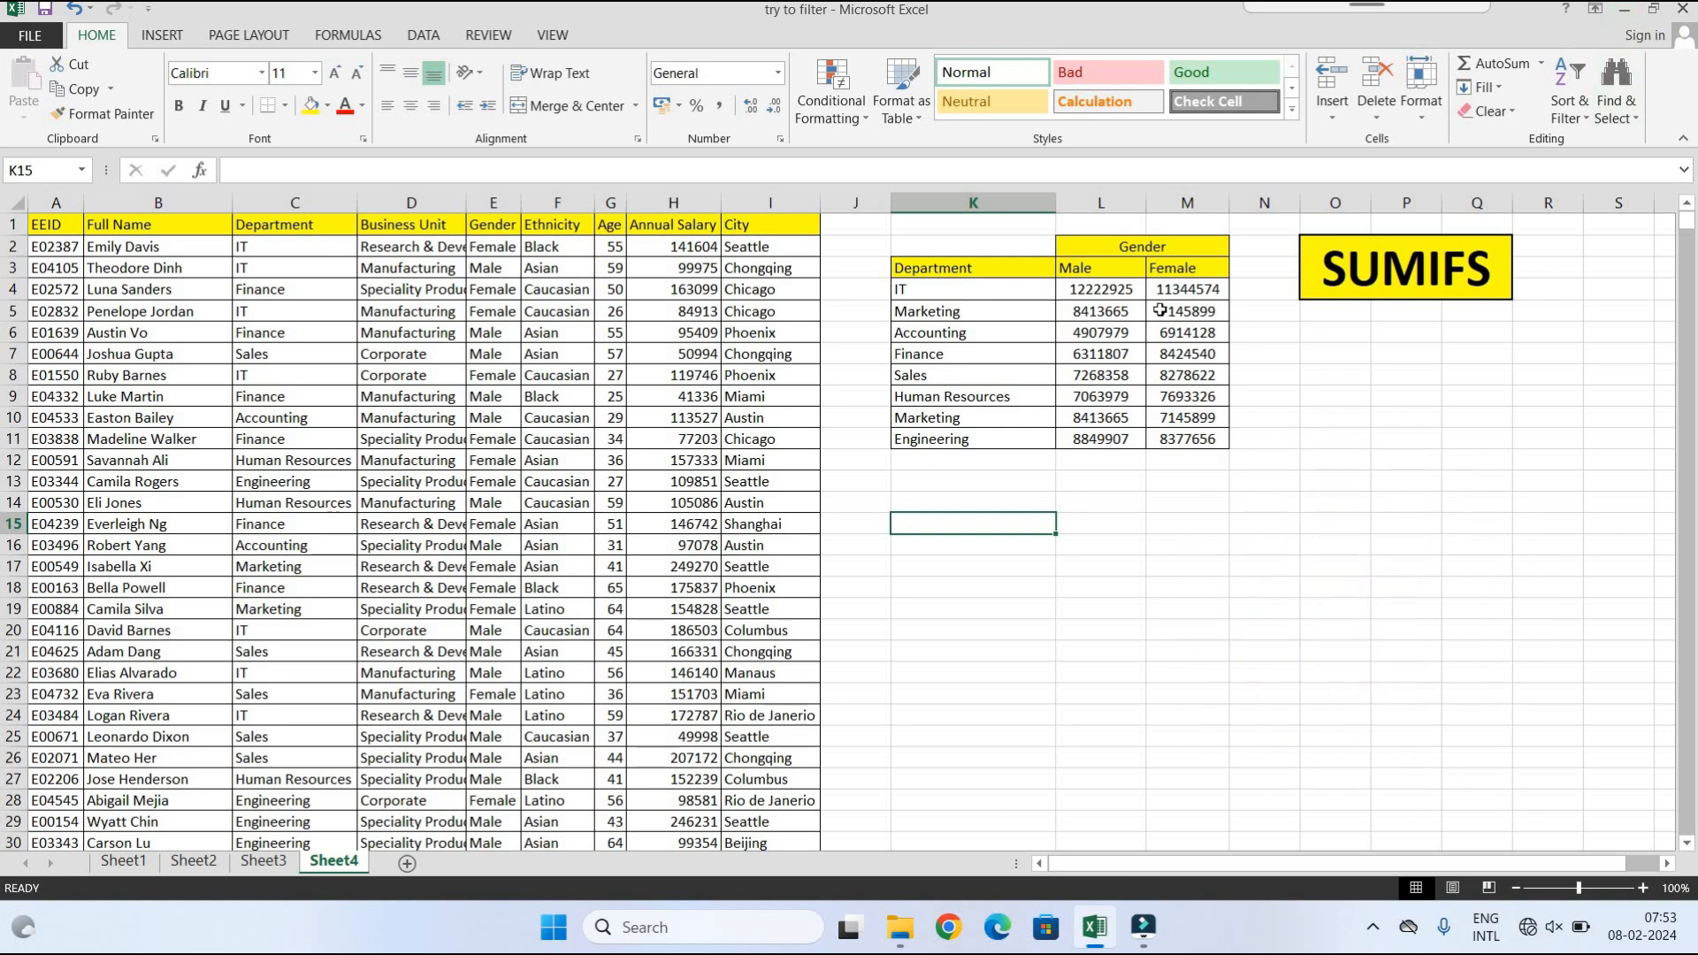
Step: Review the finished formula in L4 and minimize the workbook window
left_click(1116, 287)
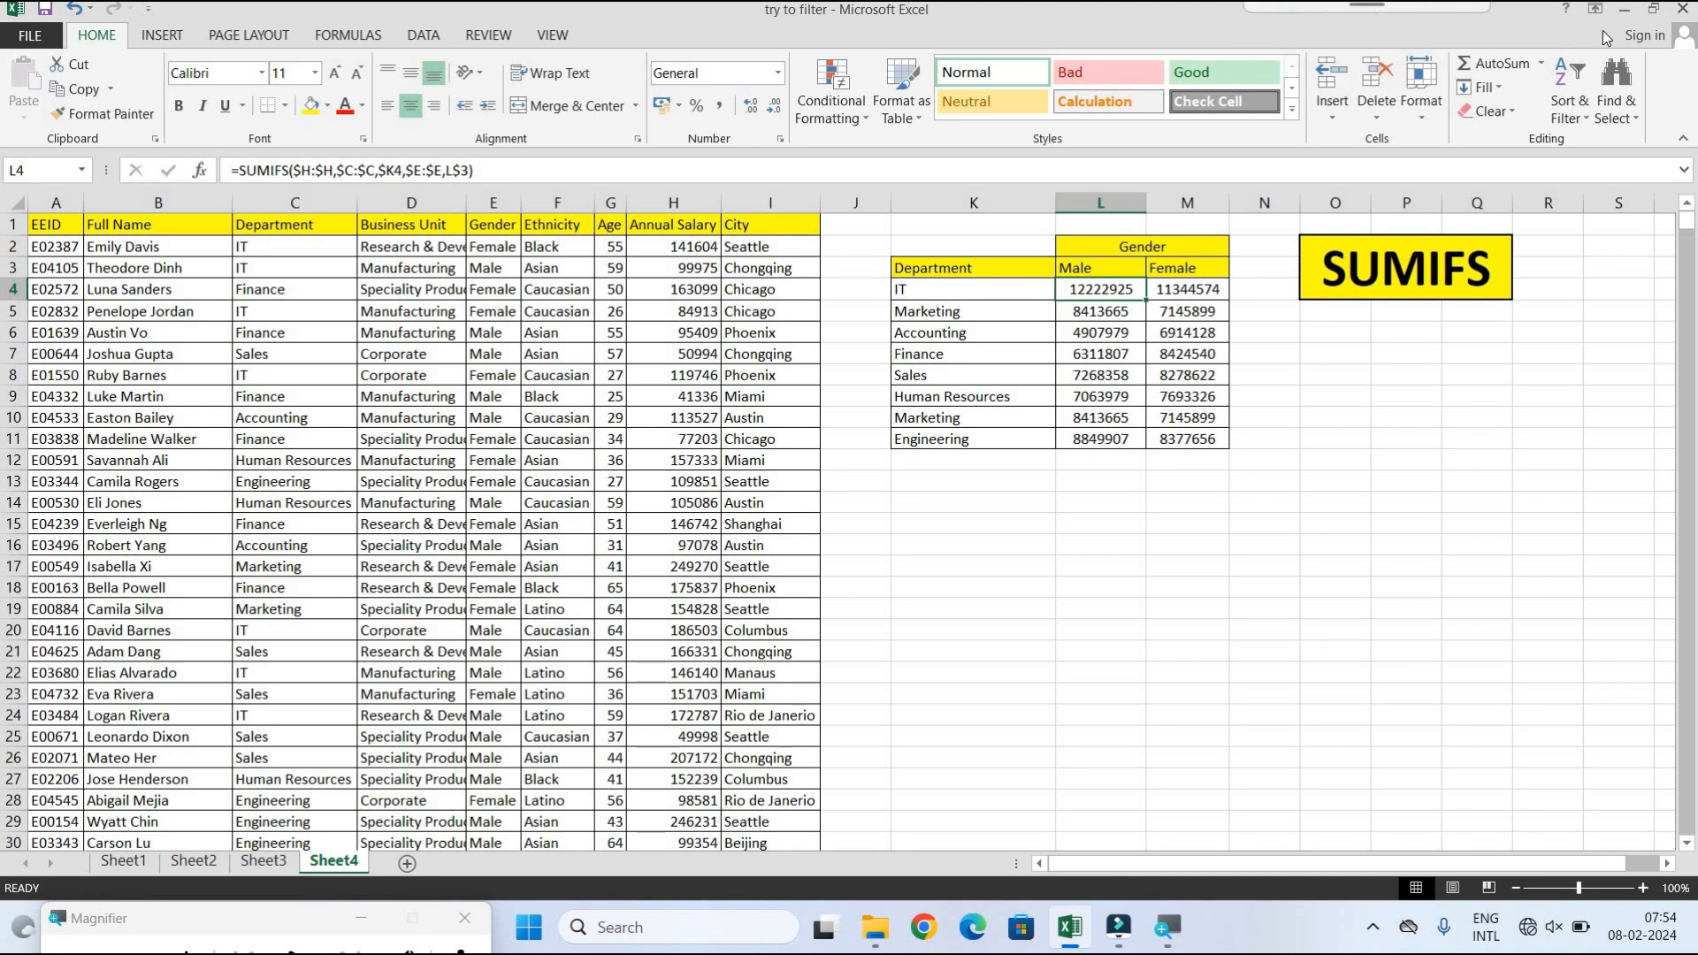
left_click(1624, 9)
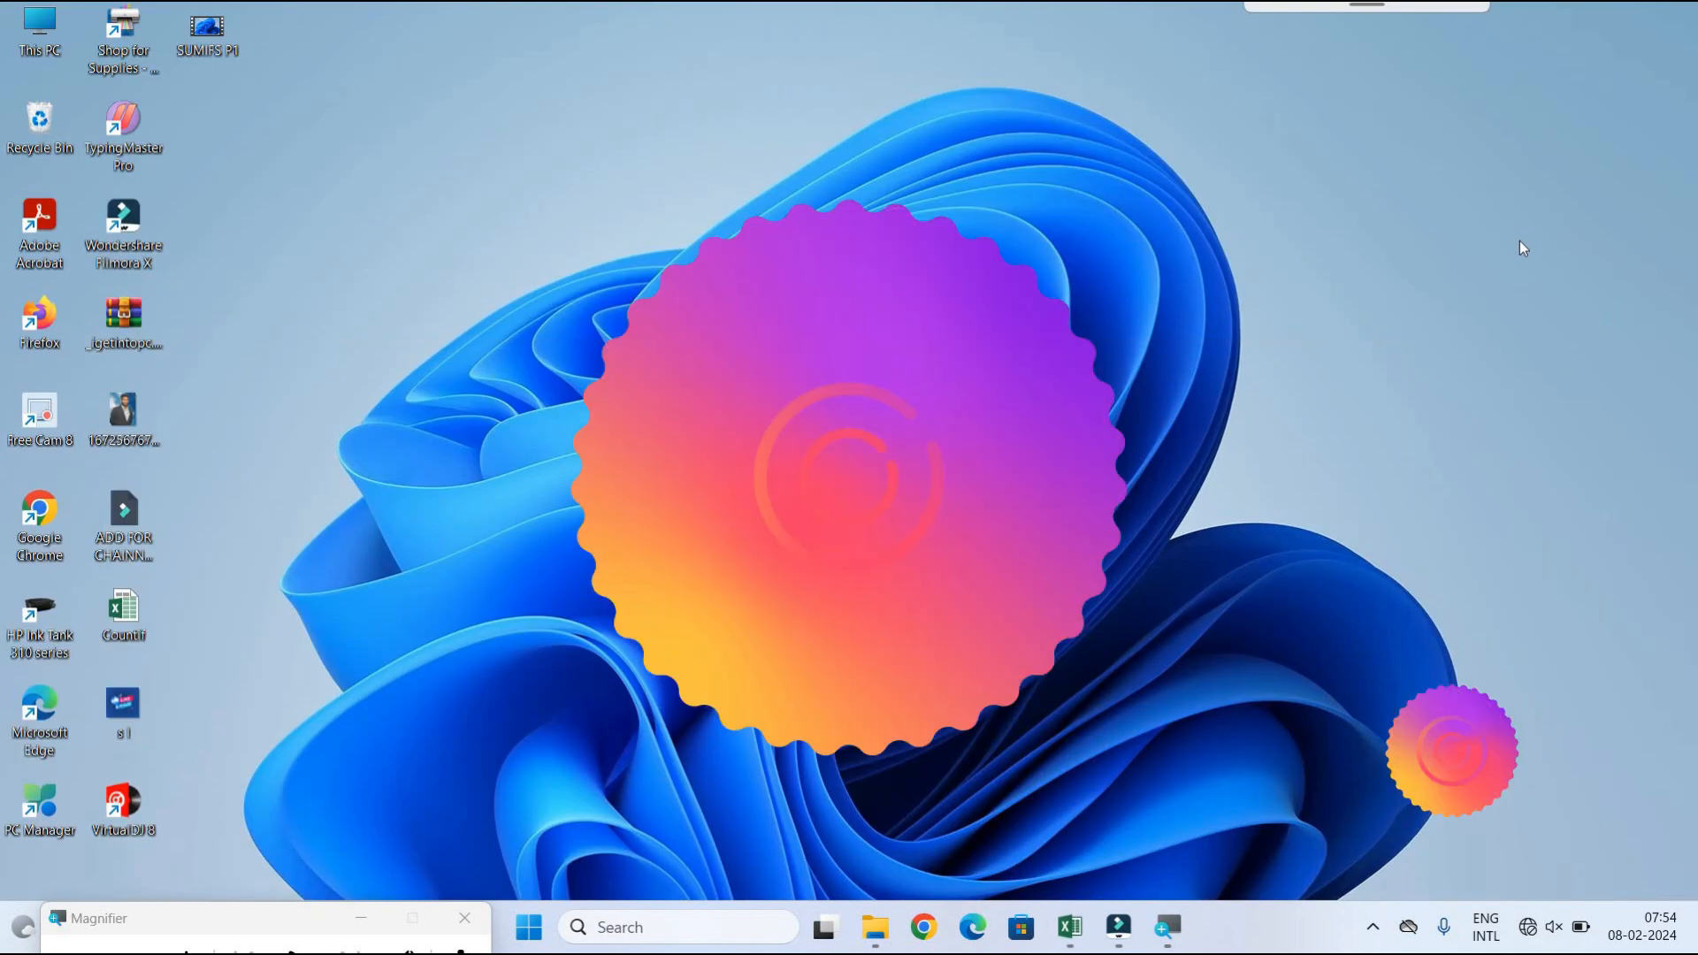